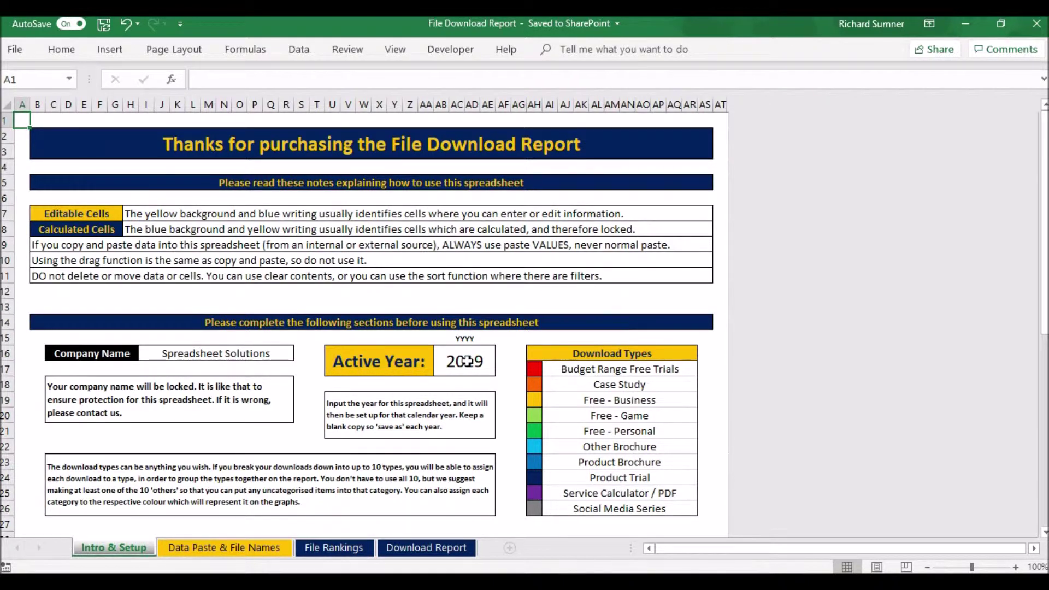
Change the Active Year to 2018 and set it back to 2019.
{"action": "left_click", "coordinate": [465, 362]}
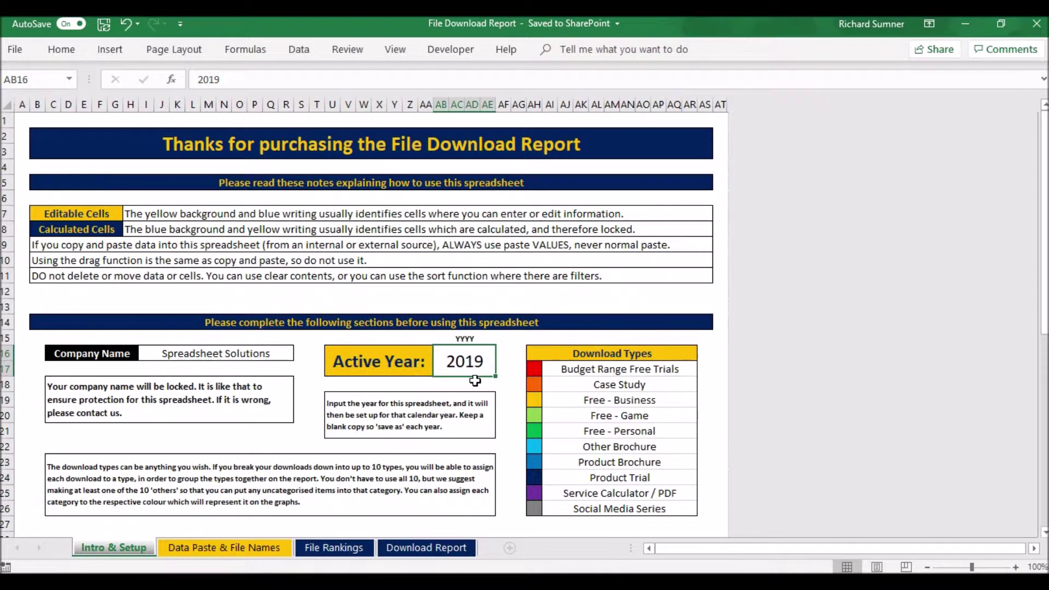
{"action": "type", "text": "2018"}
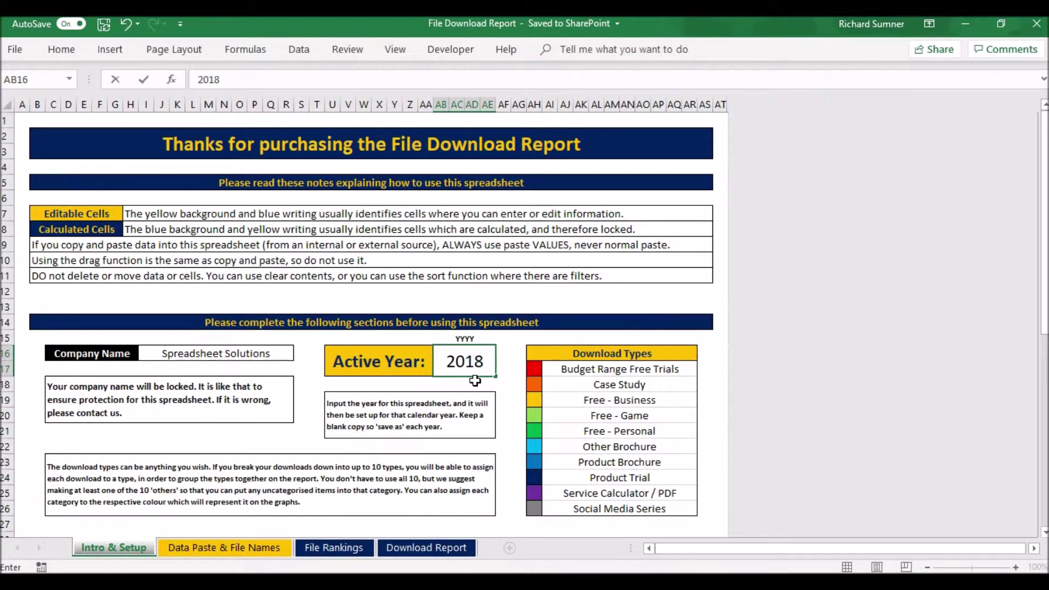
{"action": "key", "text": "Return"}
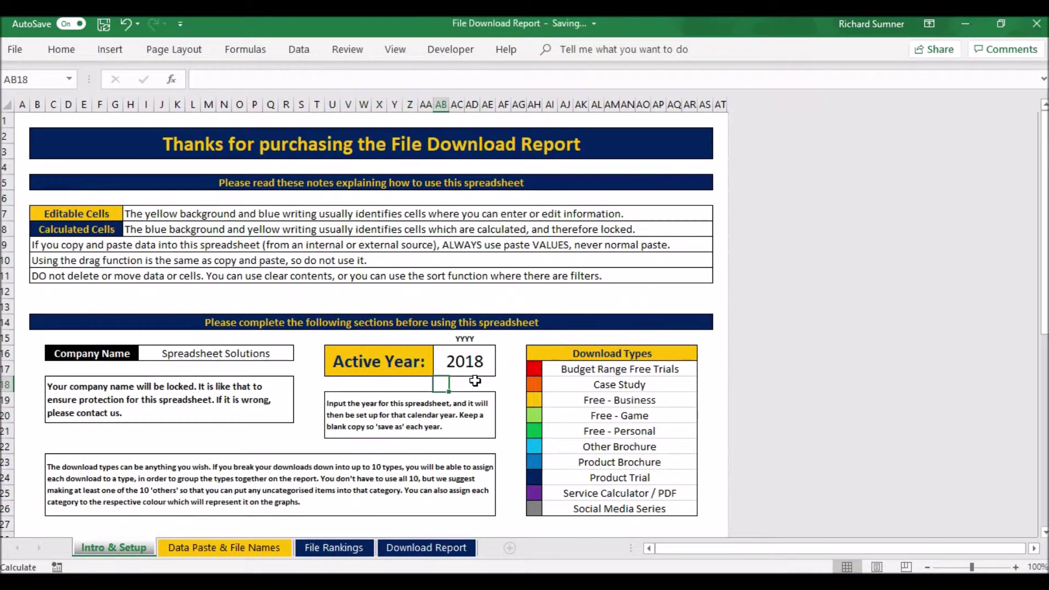
{"action": "type", "text": "2019"}
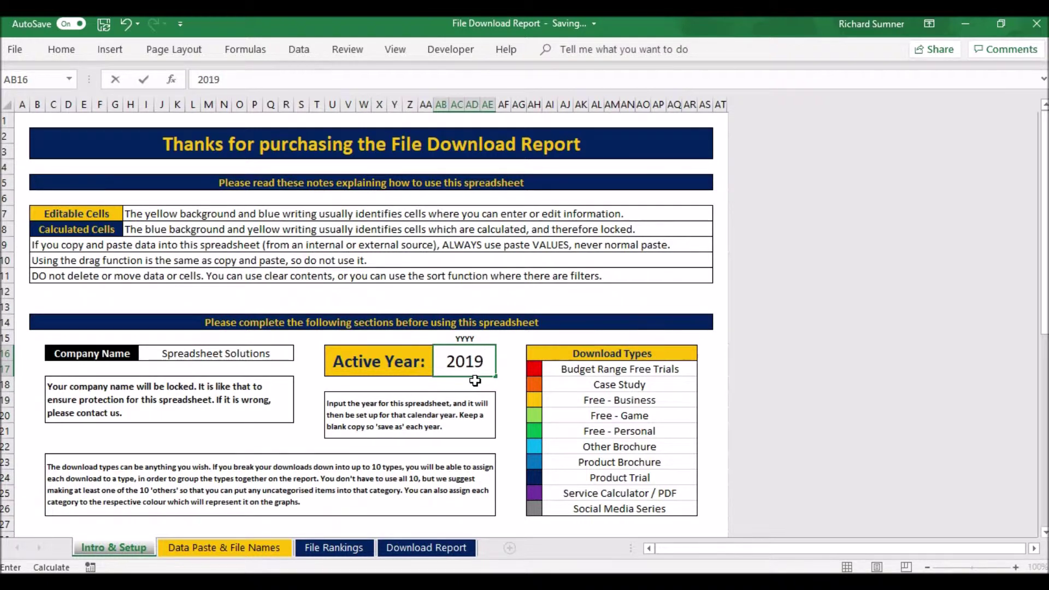
{"action": "key", "text": "Return"}
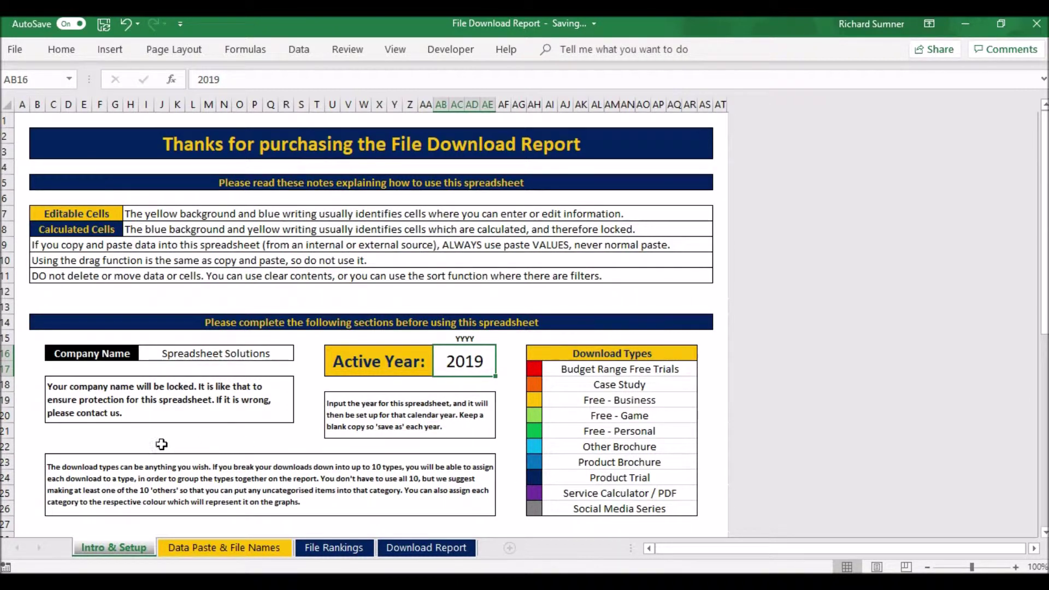
Review the Download Types list and its colour cells on the Intro & Setup sheet.
{"action": "left_click", "coordinate": [601, 389]}
{"action": "key", "text": "Down"}
{"action": "key", "text": "Down"}
{"action": "key", "text": "Down"}
{"action": "key", "text": "Down"}
{"action": "key", "text": "Down"}
{"action": "key", "text": "Down"}
{"action": "key", "text": "Down"}
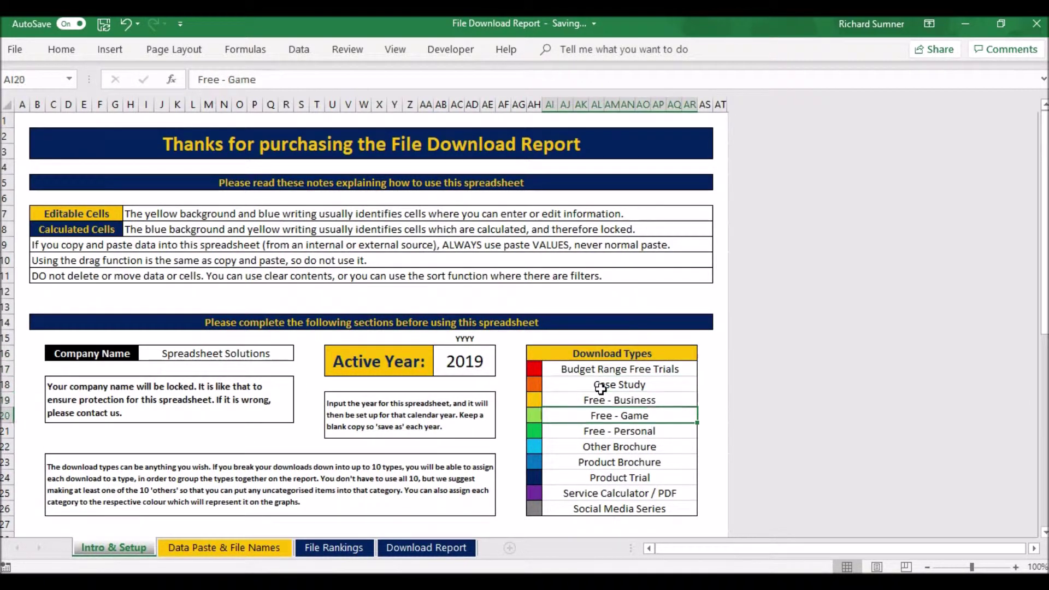
{"action": "key", "text": "Home"}
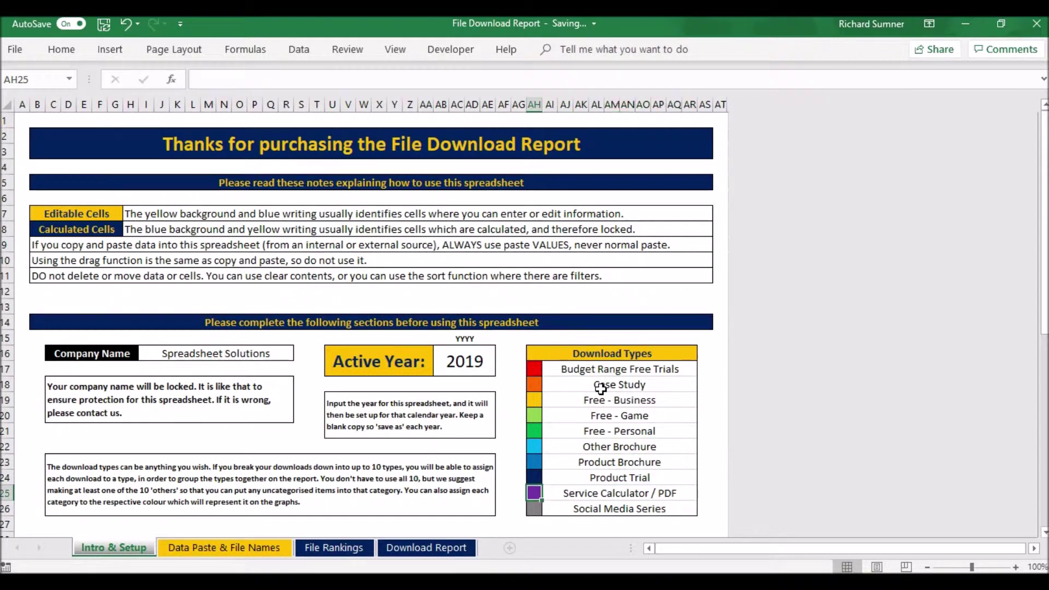
{"action": "key", "text": "ctrl+Home"}
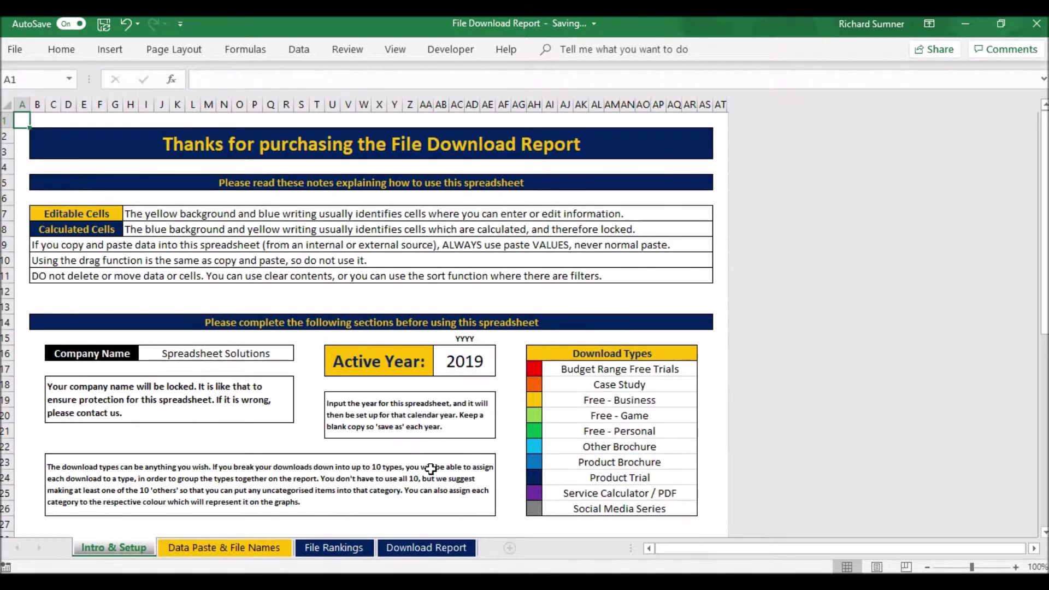
{"action": "scroll", "coordinate": [245, 512], "scroll_direction": "down", "scroll_amount": 2}
{"action": "scroll", "coordinate": [244, 512], "scroll_direction": "up", "scroll_amount": 2}
On the Data Paste & File Names sheet, inspect row 12's download ID, name and type, including the available download type options.
{"action": "left_click", "coordinate": [244, 548]}
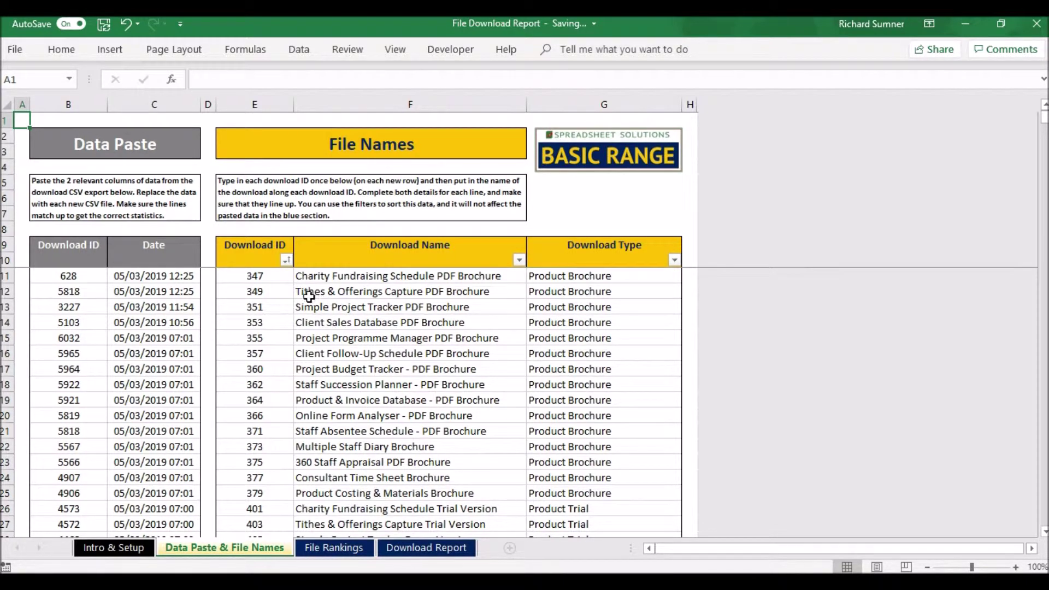
{"action": "left_click", "coordinate": [276, 290]}
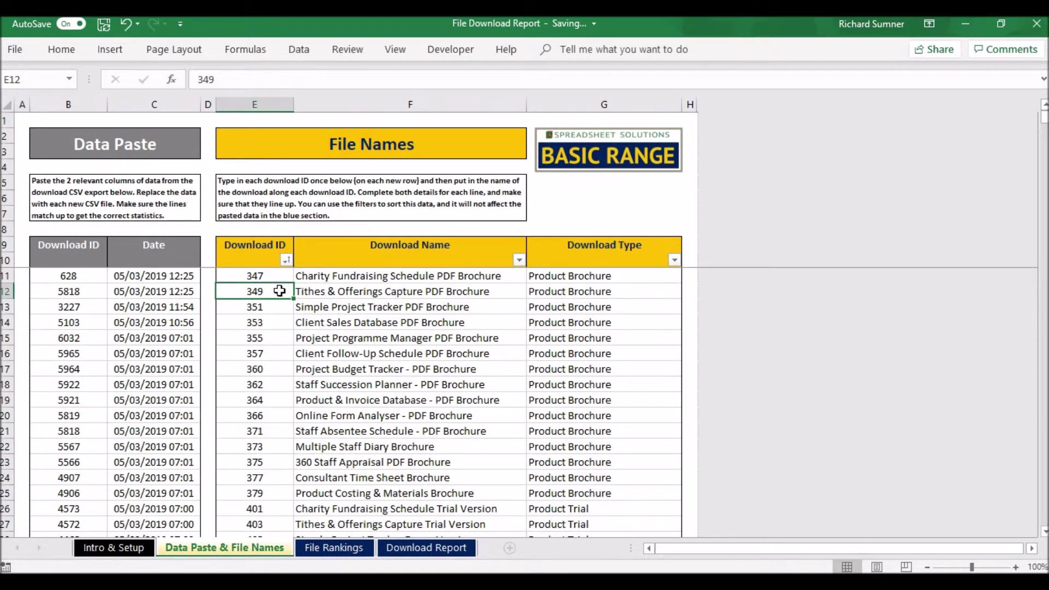
{"action": "left_click", "coordinate": [324, 289]}
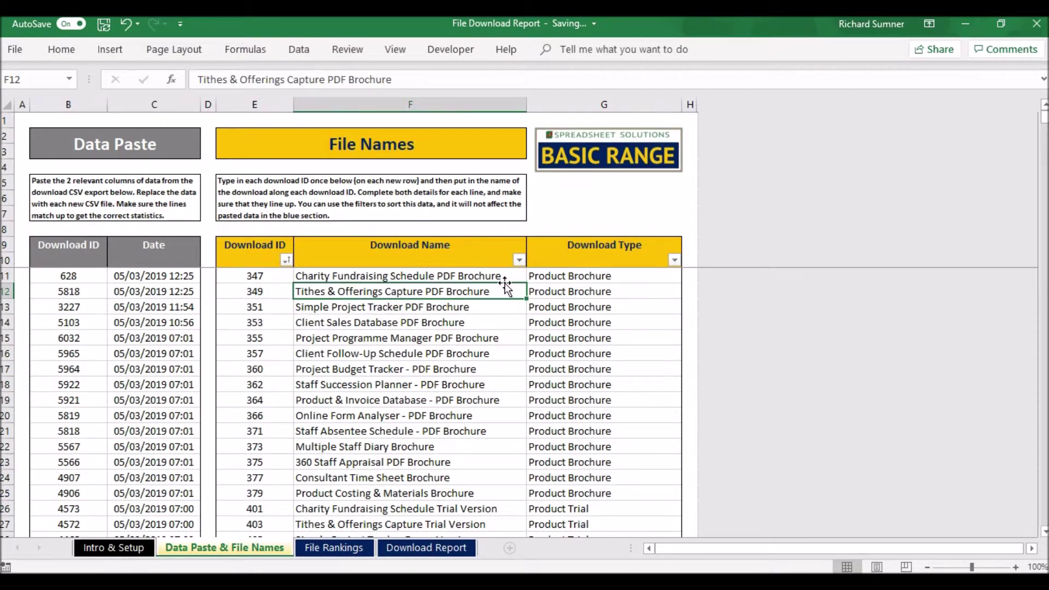
{"action": "left_click", "coordinate": [550, 291]}
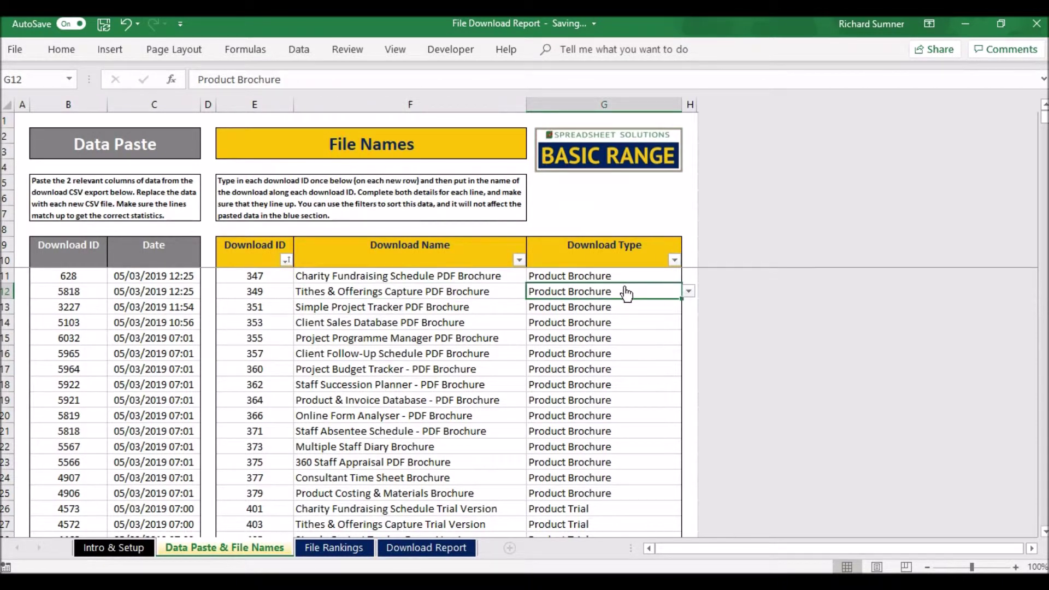
{"action": "left_click", "coordinate": [689, 291]}
{"action": "mouse_move", "coordinate": [686, 341]}
{"action": "left_mouse_down"}
{"action": "mouse_move", "coordinate": [687, 323]}
{"action": "mouse_move", "coordinate": [690, 352]}
{"action": "mouse_move", "coordinate": [697, 338]}
{"action": "left_mouse_up"}
{"action": "left_click", "coordinate": [626, 355]}
Look through the File Names table down to its last row and return to row 11.
{"action": "scroll", "coordinate": [563, 353], "scroll_direction": "down", "scroll_amount": 9}
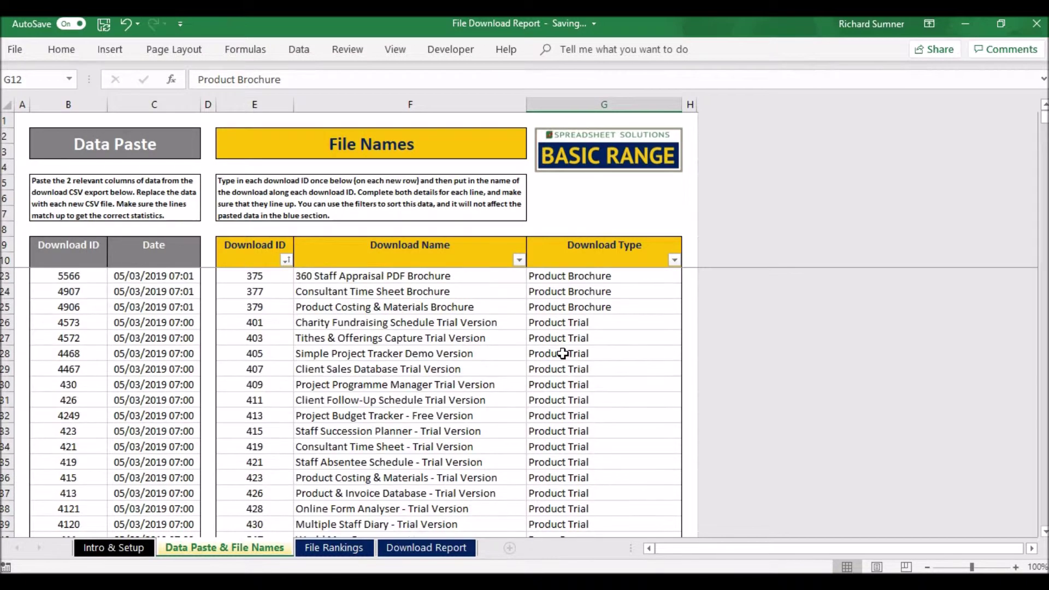
{"action": "scroll", "coordinate": [563, 353], "scroll_direction": "down", "scroll_amount": 20}
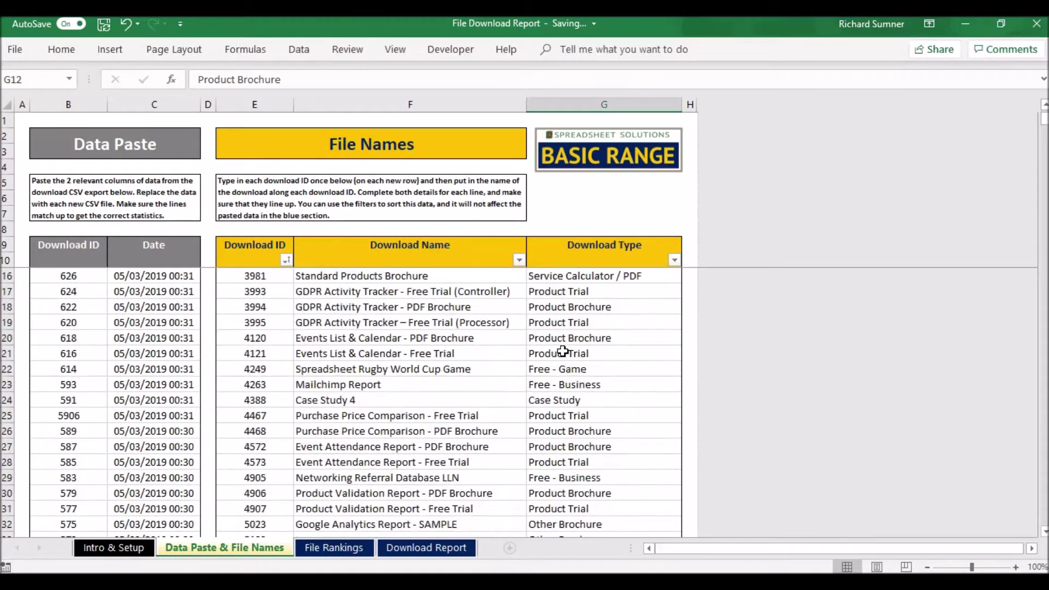
{"action": "scroll", "coordinate": [563, 352], "scroll_direction": "down", "scroll_amount": 20}
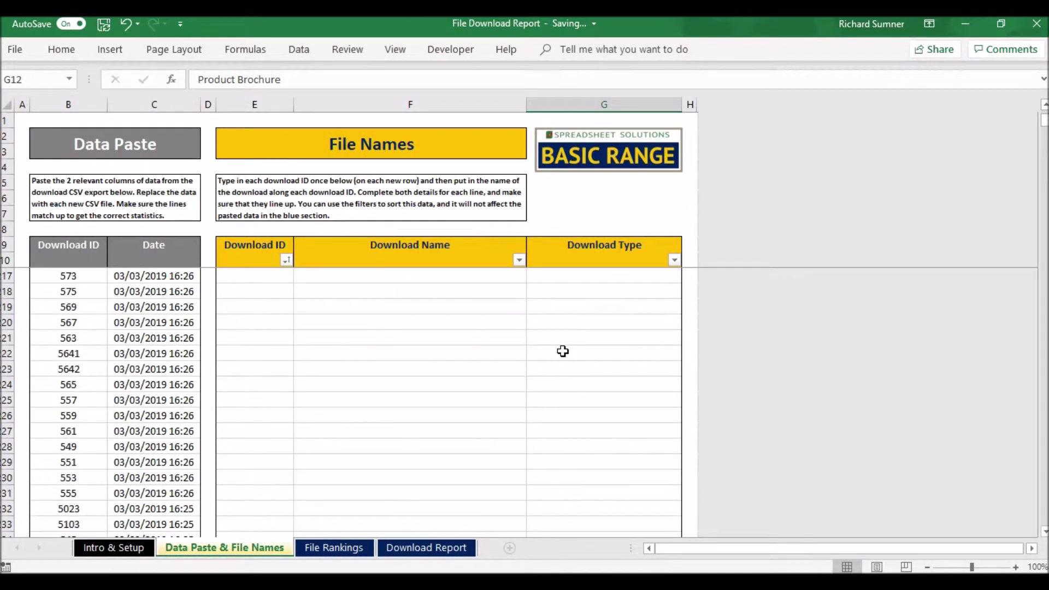
{"action": "scroll", "coordinate": [563, 351], "scroll_direction": "down", "scroll_amount": 20}
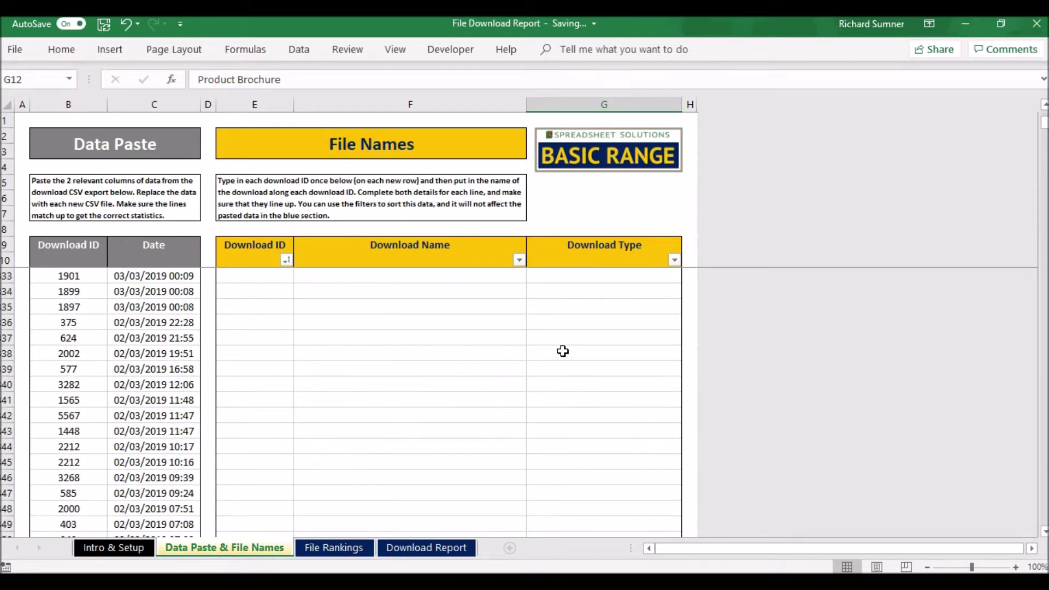
{"action": "scroll", "coordinate": [562, 352], "scroll_direction": "down", "scroll_amount": 18}
{"action": "scroll", "coordinate": [563, 349], "scroll_direction": "down", "scroll_amount": 20}
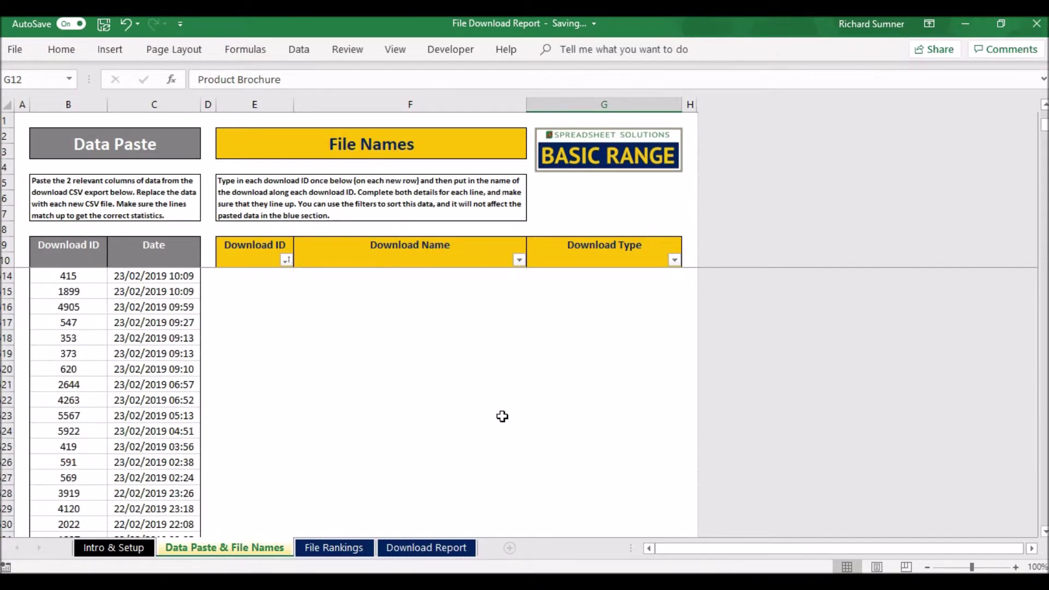
{"action": "scroll", "coordinate": [484, 434], "scroll_direction": "up", "scroll_amount": 4}
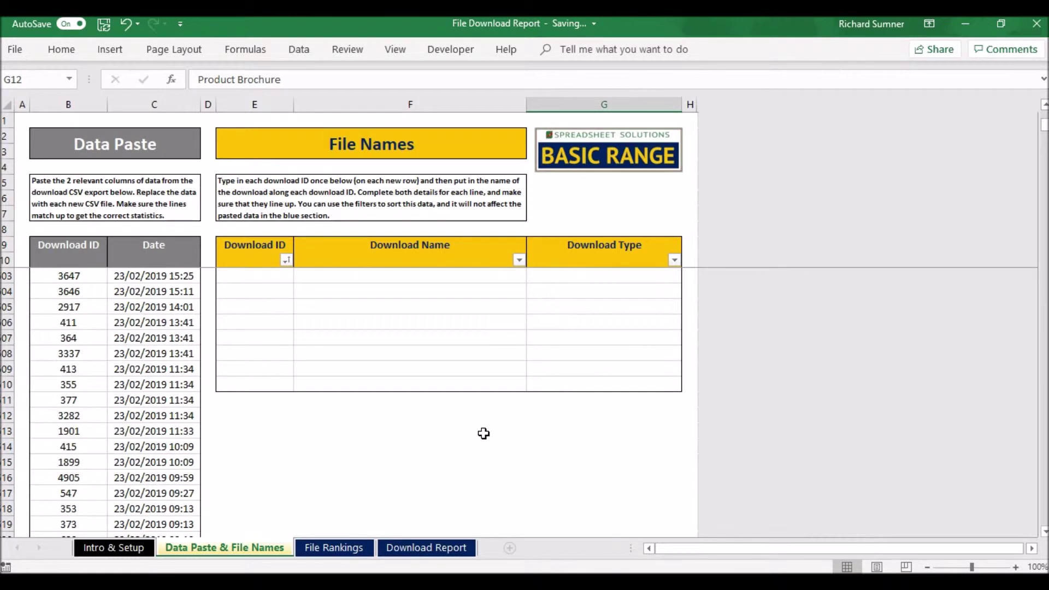
{"action": "scroll", "coordinate": [483, 433], "scroll_direction": "up", "scroll_amount": 17}
{"action": "scroll", "coordinate": [483, 433], "scroll_direction": "up", "scroll_amount": 20}
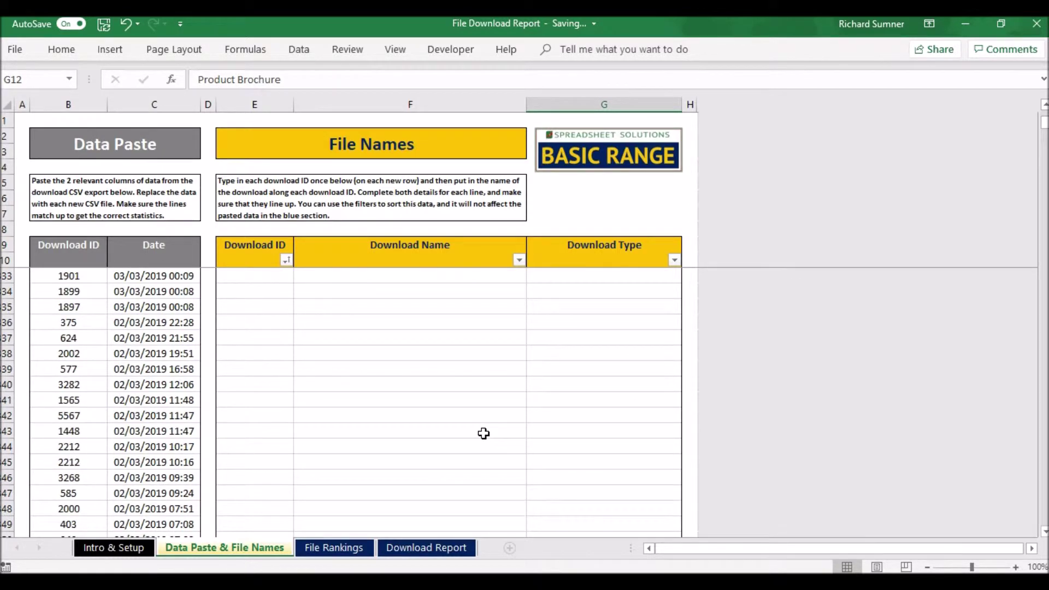
{"action": "left_click", "coordinate": [257, 264]}
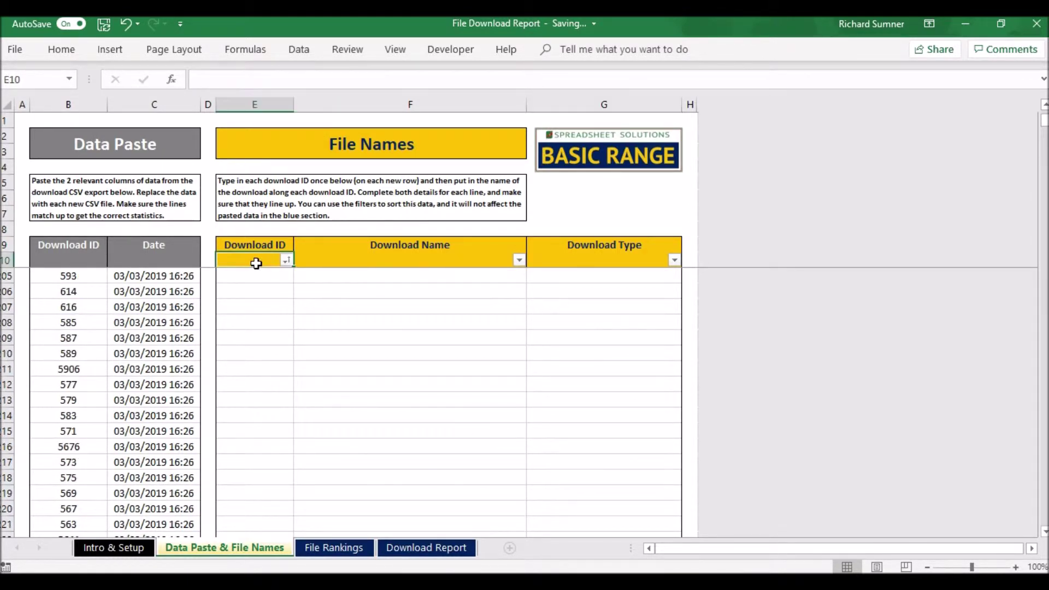
{"action": "key", "text": "Down"}
{"action": "key", "text": "Left"}
{"action": "key", "text": "Left"}
{"action": "key", "text": "Left"}
{"action": "key", "text": "Left"}
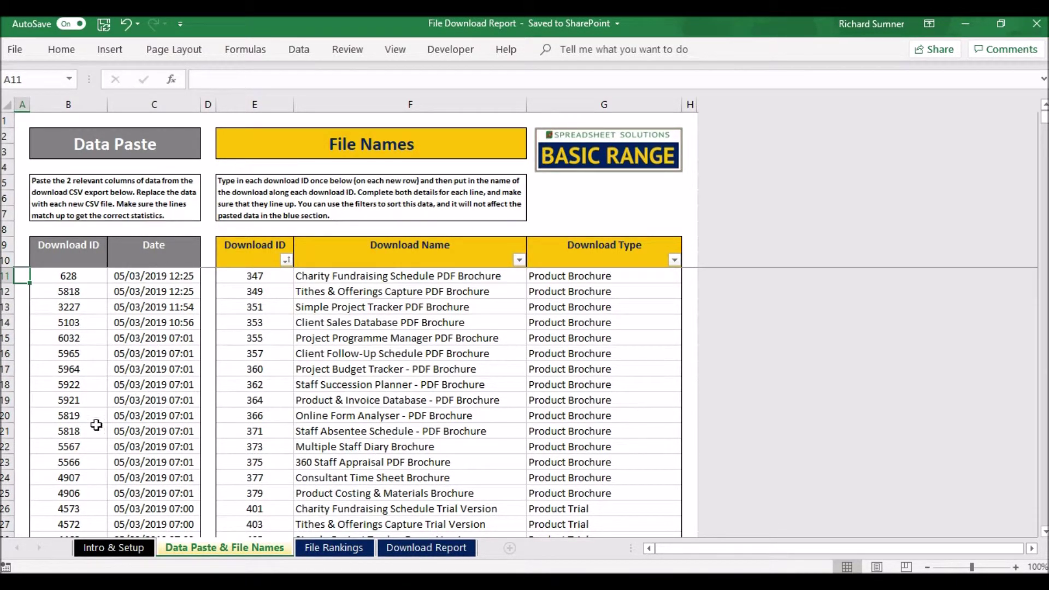
Switch to the download_log workbook and delete all columns except Download ID and Date.
{"action": "left_click", "coordinate": [80, 279]}
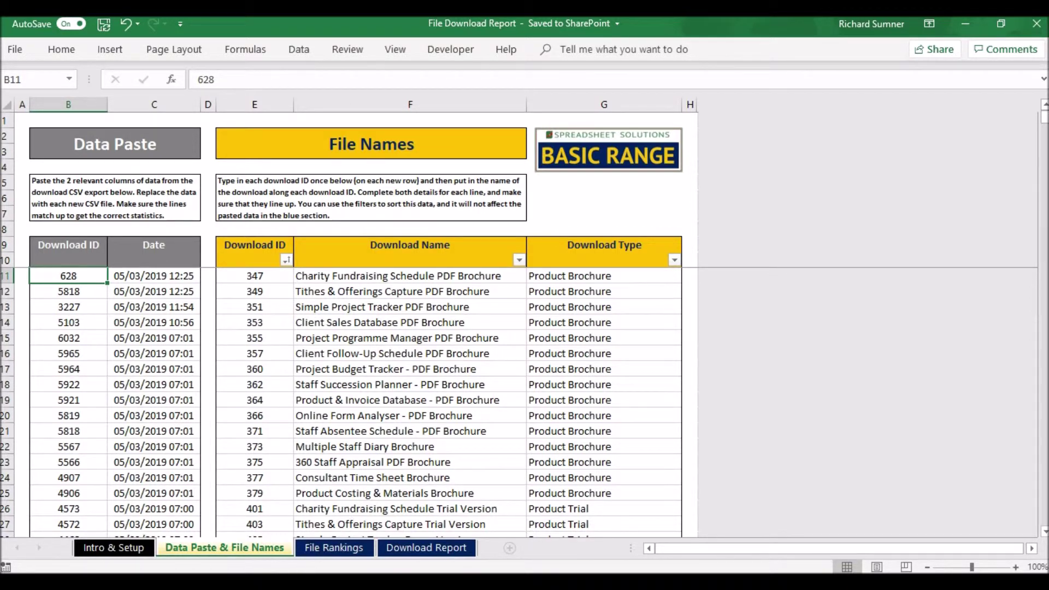
{"action": "mouse_move", "coordinate": [274, 582]}
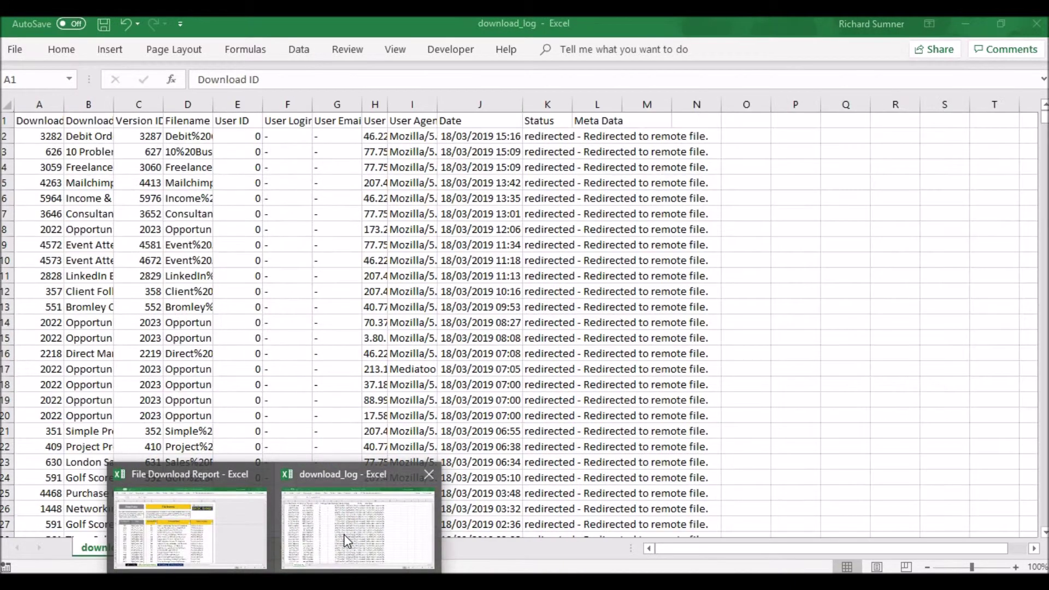
{"action": "left_click", "coordinate": [344, 541]}
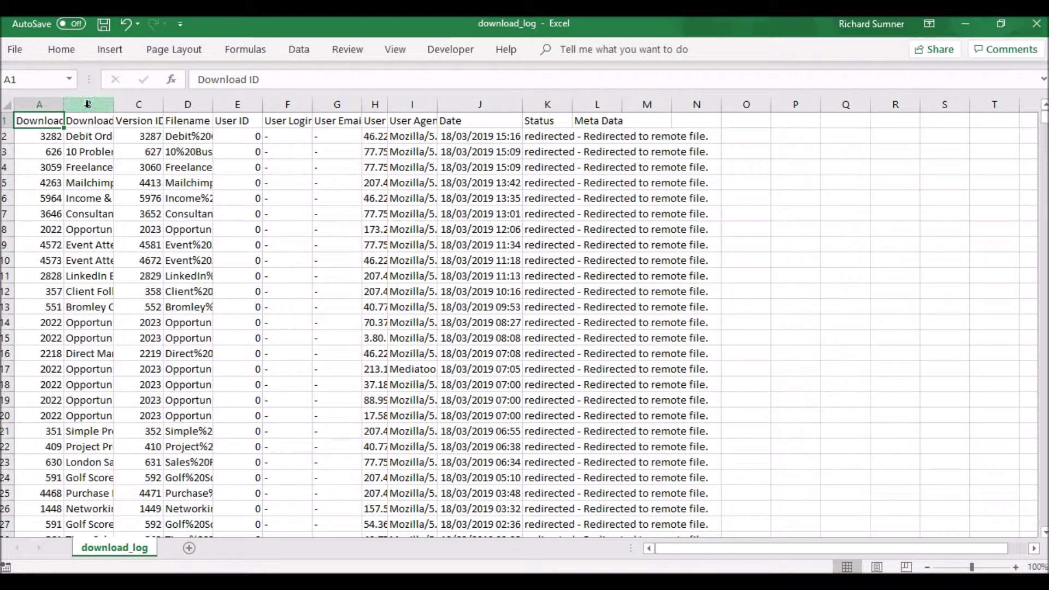
{"action": "left_click", "coordinate": [108, 105]}
{"action": "left_click_drag", "start_coordinate": [107, 106], "coordinate": [412, 100]}
{"action": "right_click", "coordinate": [414, 102]}
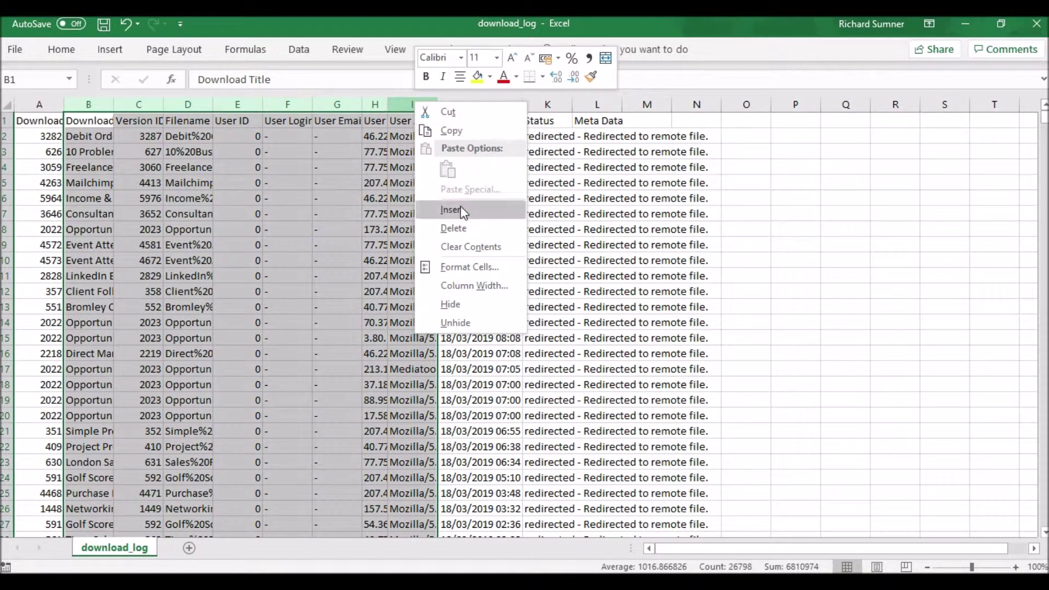
{"action": "left_click", "coordinate": [464, 230]}
{"action": "left_click_drag", "start_coordinate": [175, 103], "coordinate": [268, 100]}
{"action": "right_click", "coordinate": [268, 100]}
{"action": "left_click", "coordinate": [306, 229]}
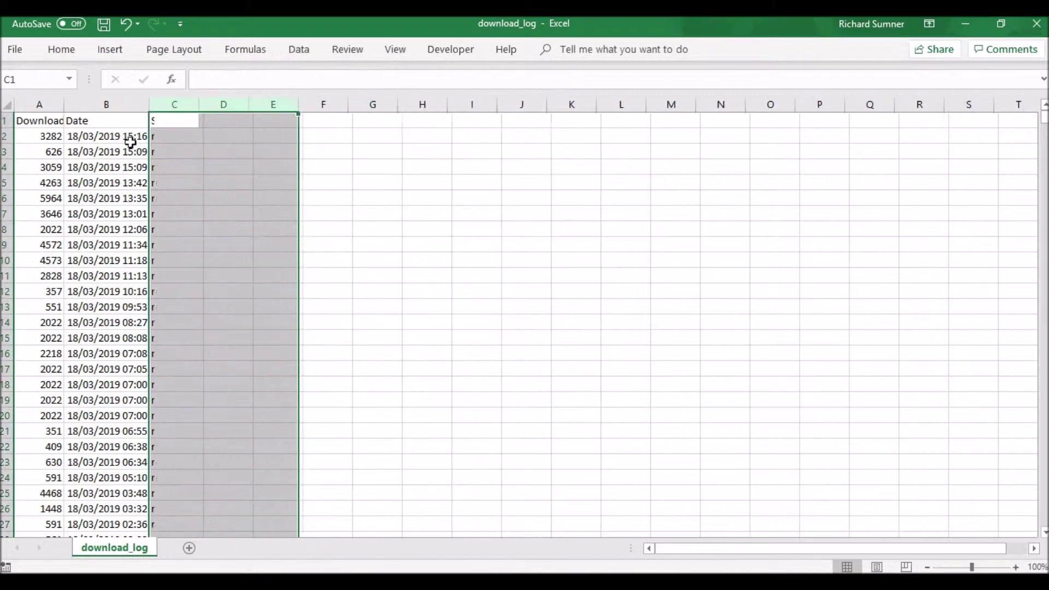
Widen the Download ID and Date columns in download_log to fit their contents.
{"action": "left_click", "coordinate": [39, 117]}
{"action": "left_click", "coordinate": [77, 119]}
{"action": "left_click_drag", "start_coordinate": [61, 102], "coordinate": [104, 101]}
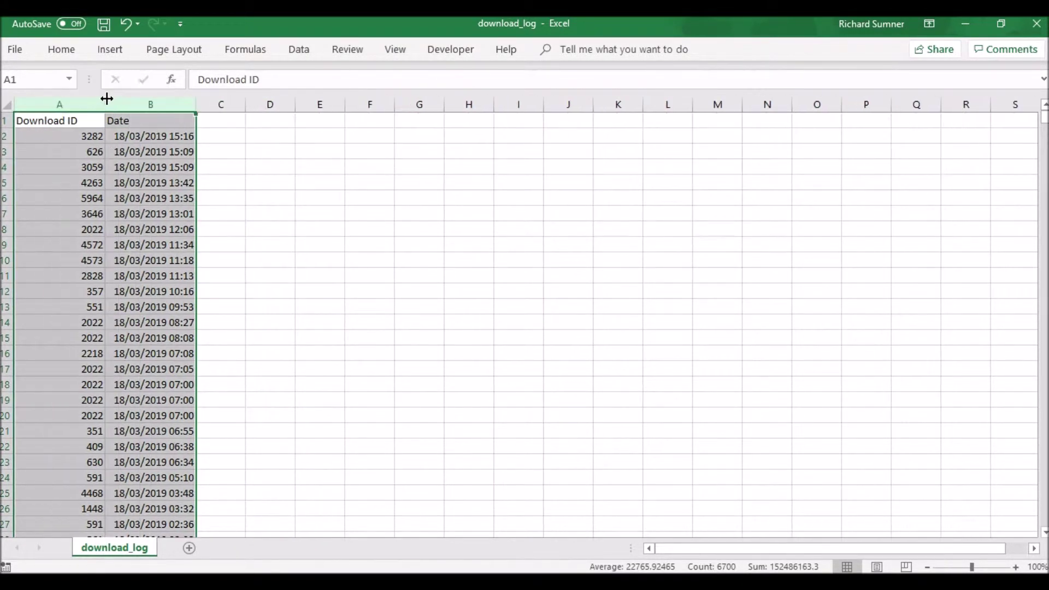
Copy all Download ID and Date records from A2 down to the last filled row, without the headers.
{"action": "left_click", "coordinate": [87, 133]}
{"action": "key", "text": "shift+Right"}
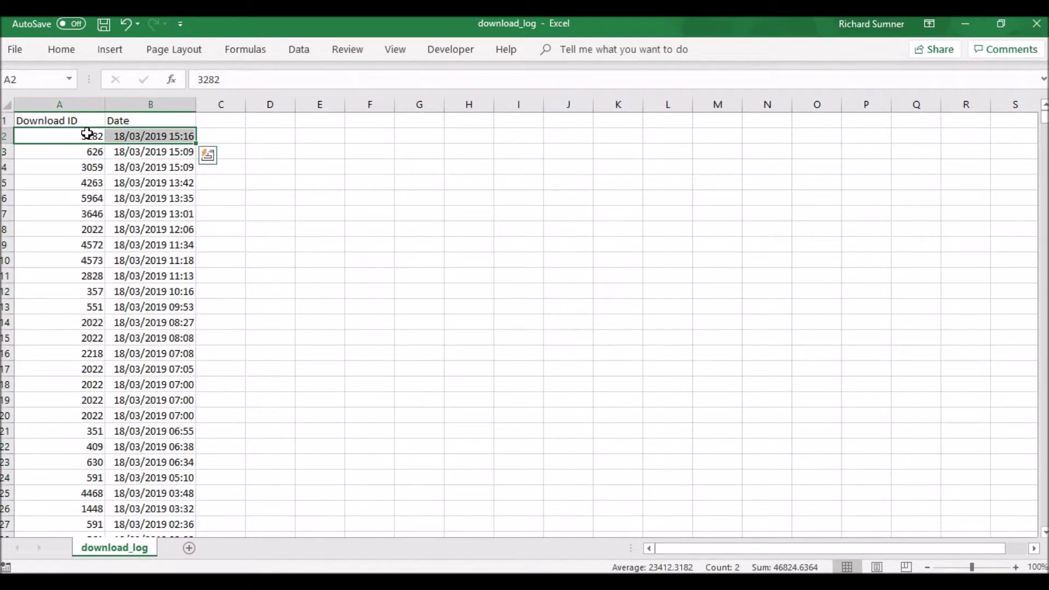
{"action": "key", "text": "ctrl+shift+Down"}
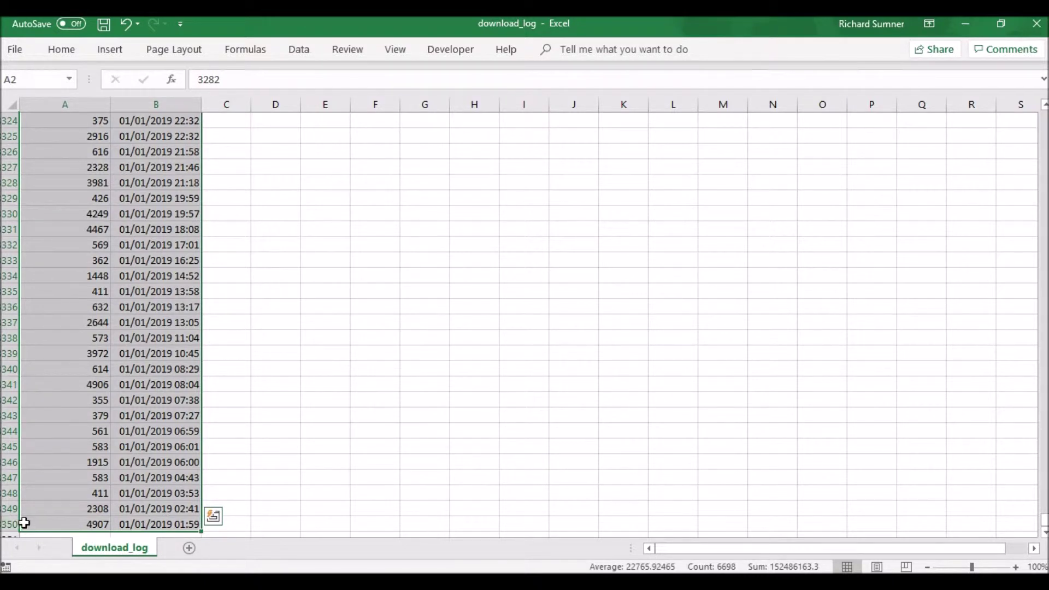
{"action": "right_click", "coordinate": [66, 353]}
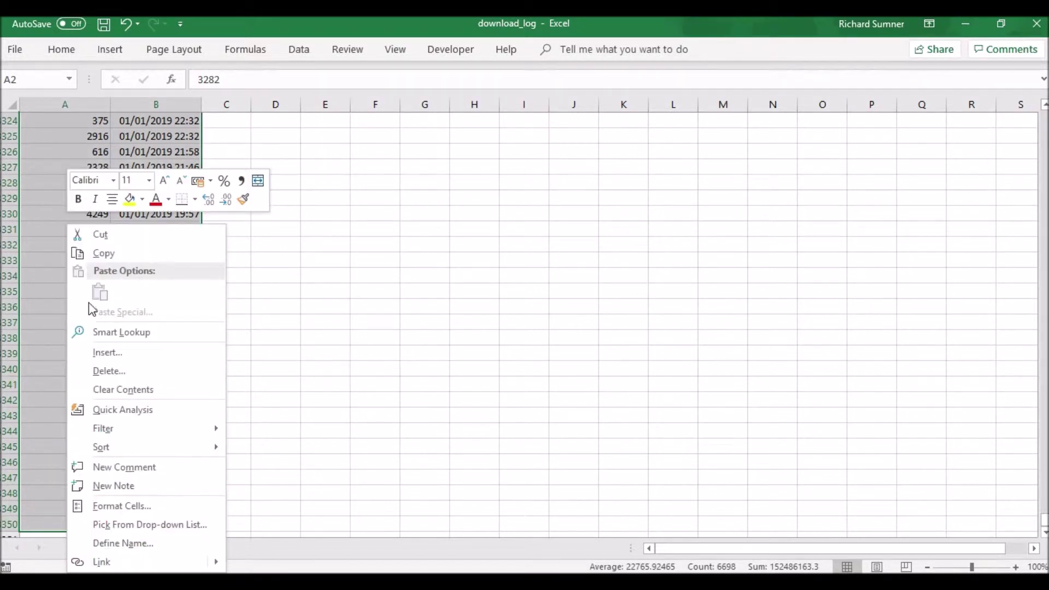
{"action": "left_click", "coordinate": [114, 255]}
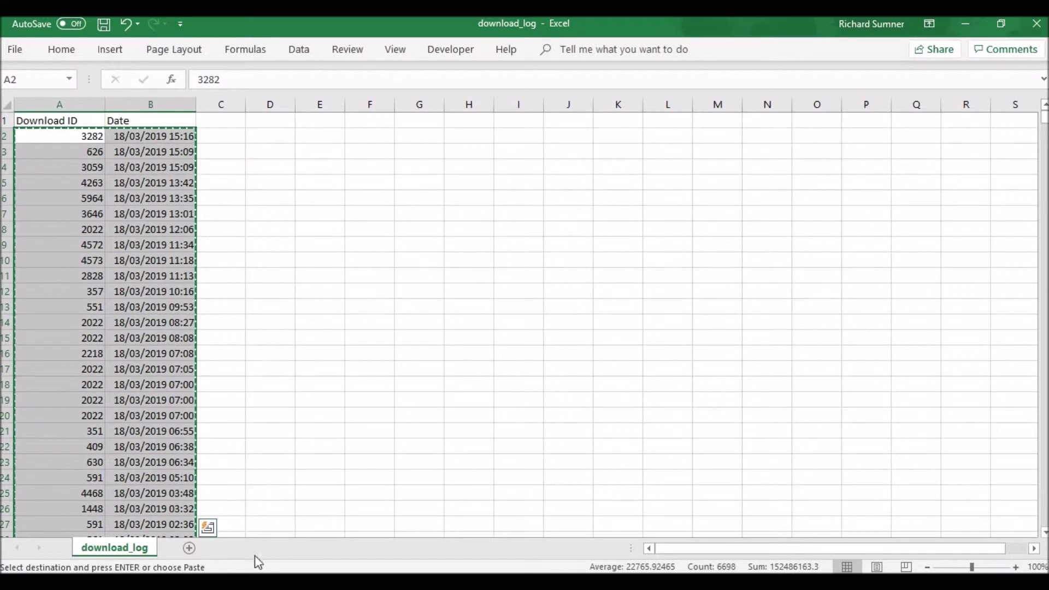
Switch to the File Download Report workbook and paste the copied records as values over the Data Paste columns, starting at B11.
{"action": "mouse_move", "coordinate": [262, 573]}
{"action": "left_click", "coordinate": [211, 539]}
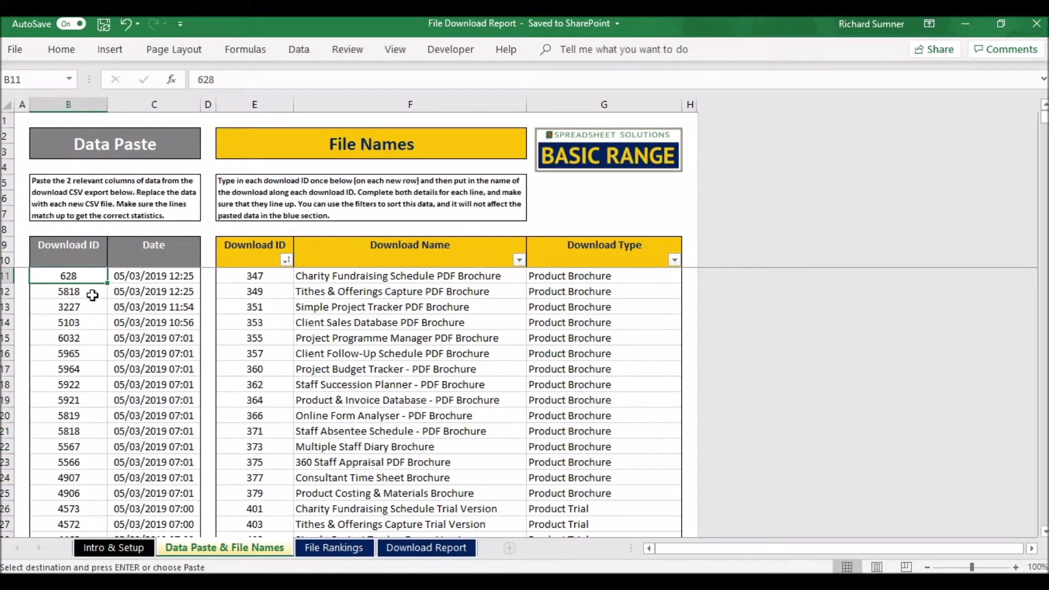
{"action": "right_click", "coordinate": [69, 275]}
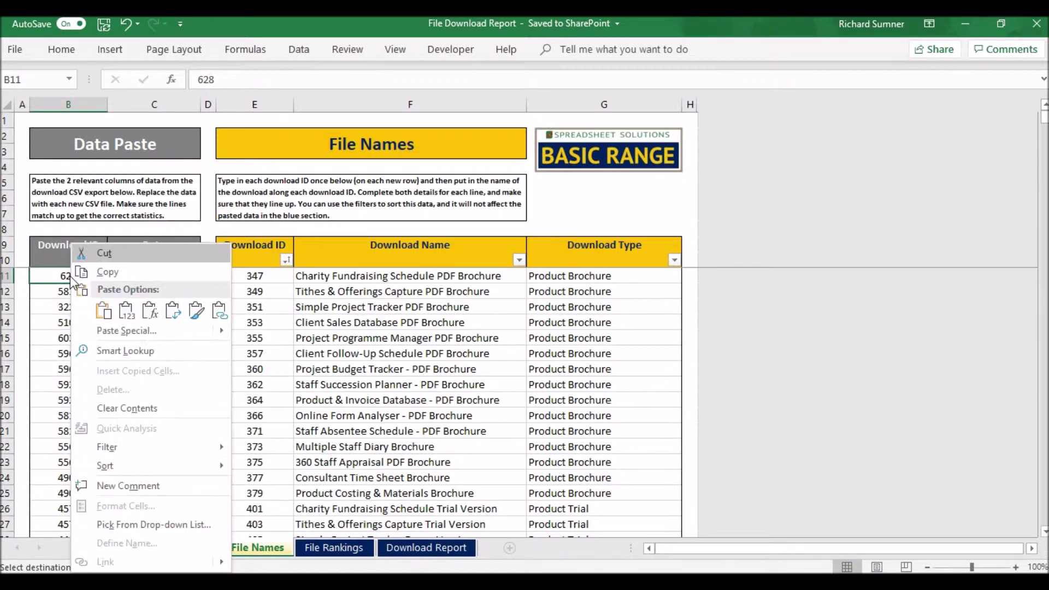
{"action": "left_click", "coordinate": [126, 310]}
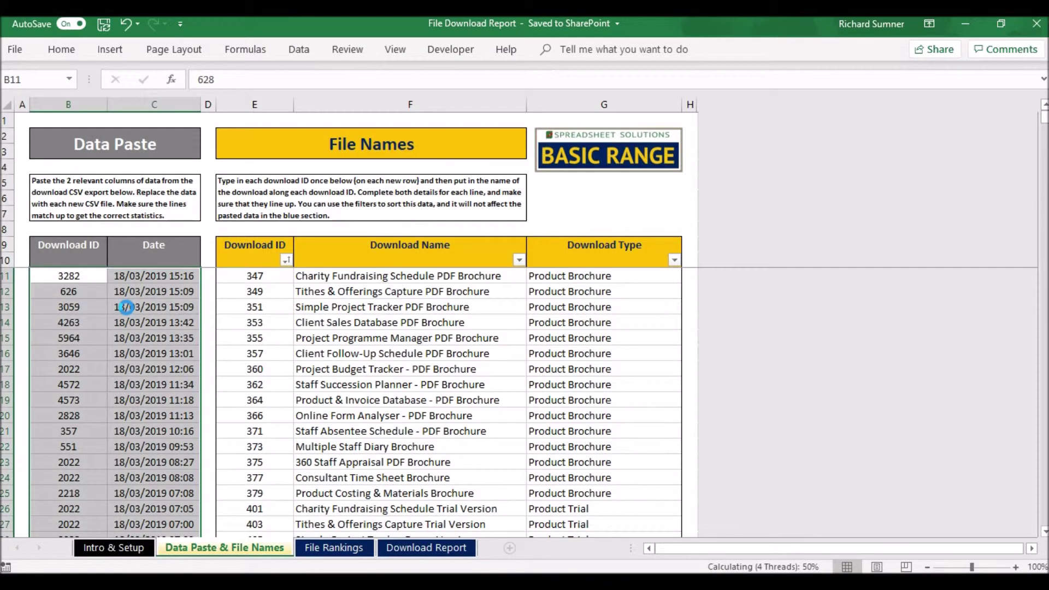
{"action": "left_click", "coordinate": [85, 277]}
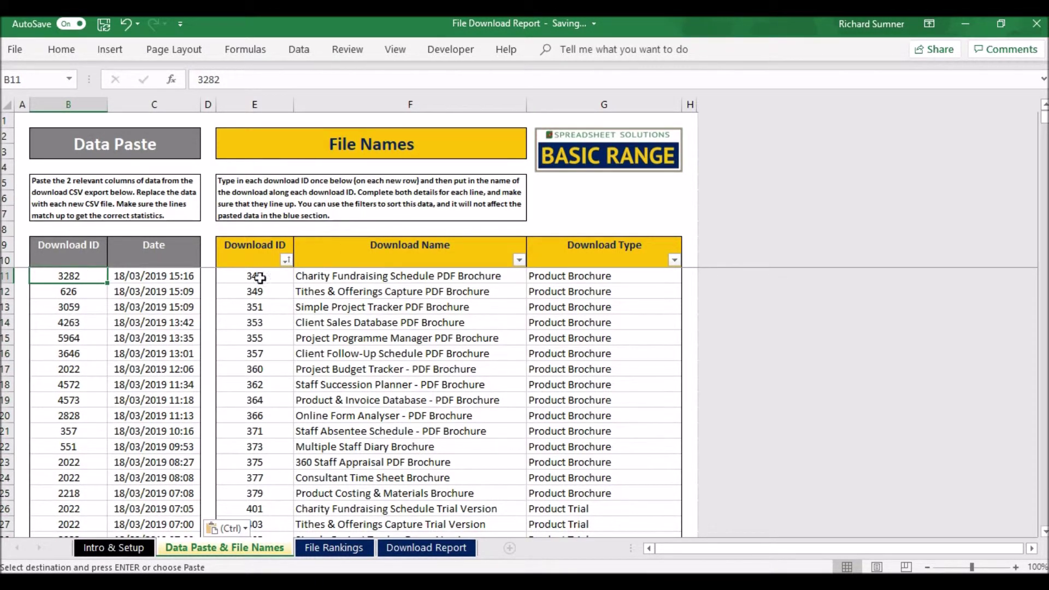
Open the File Rankings sheet and examine the ranked files with their monthly download counts.
{"action": "left_click", "coordinate": [19, 114]}
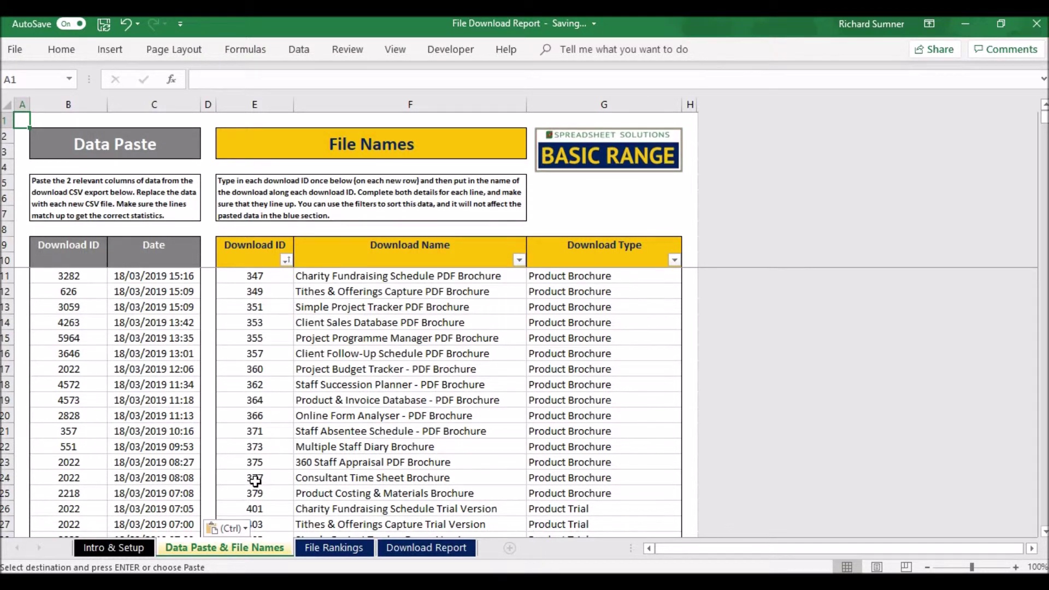
{"action": "left_click", "coordinate": [334, 548]}
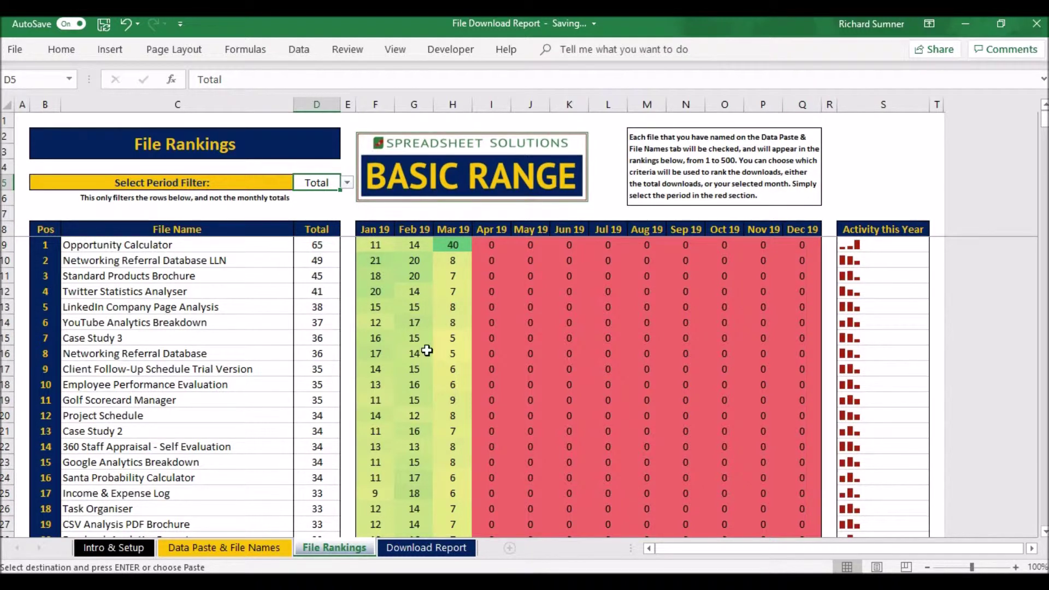
{"action": "scroll", "coordinate": [378, 460], "scroll_direction": "down", "scroll_amount": 7}
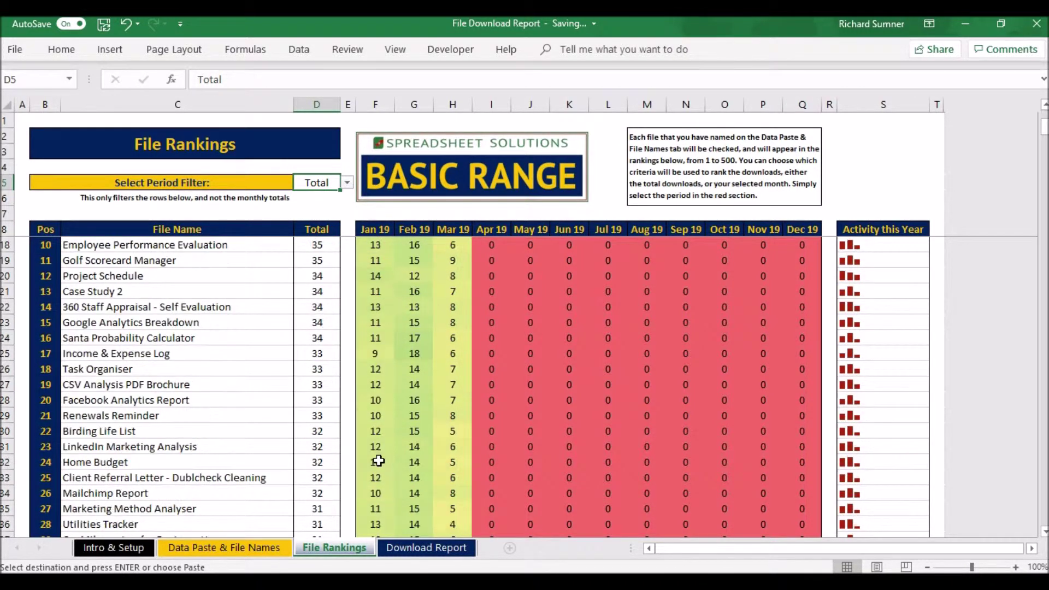
{"action": "scroll", "coordinate": [378, 460], "scroll_direction": "down", "scroll_amount": 20}
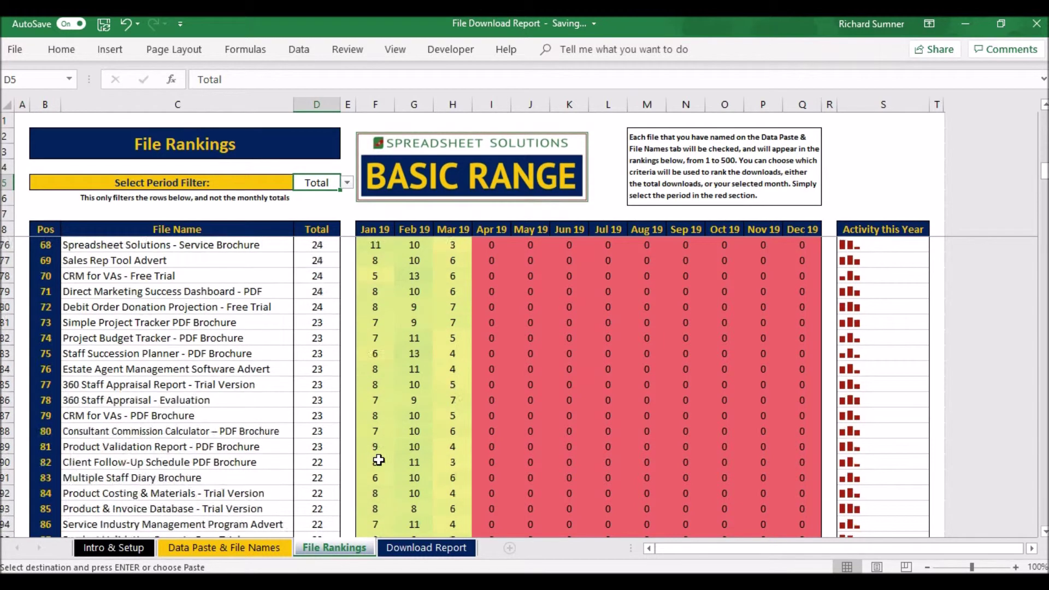
{"action": "scroll", "coordinate": [379, 461], "scroll_direction": "up", "scroll_amount": 20}
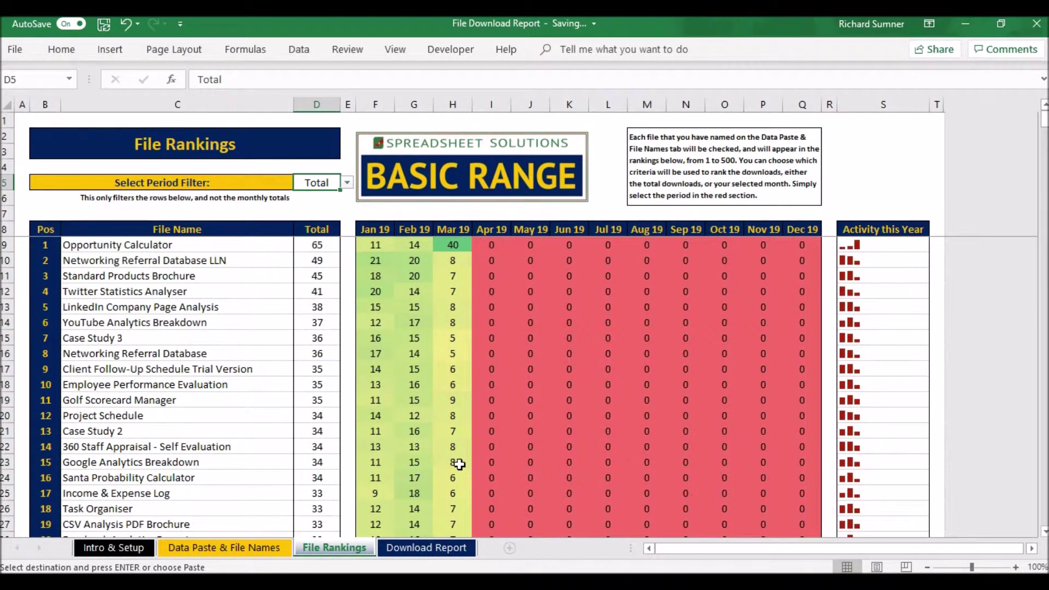
On the Download Report sheet, set Select Download to Simple Project Tracker PDF Brochure.
{"action": "left_click", "coordinate": [428, 549]}
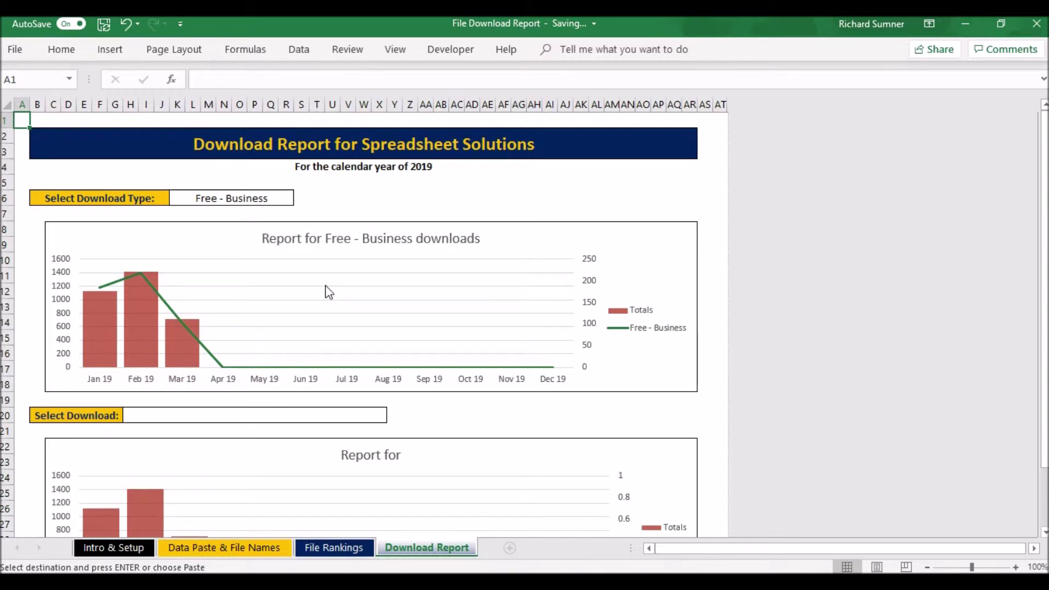
{"action": "scroll", "coordinate": [329, 291], "scroll_direction": "down", "scroll_amount": 4}
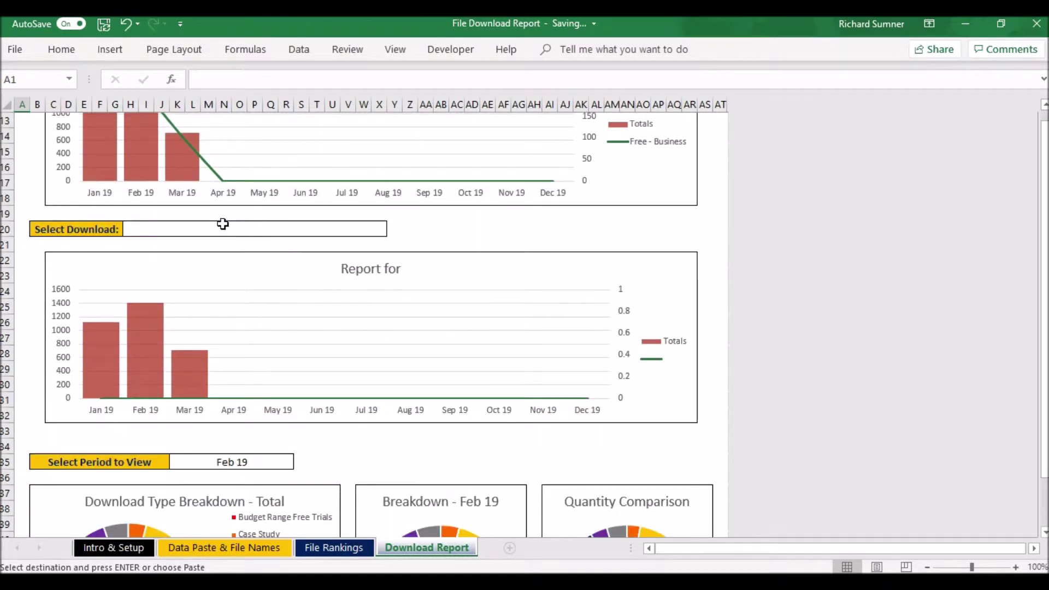
{"action": "left_click", "coordinate": [225, 225]}
{"action": "left_click", "coordinate": [393, 229]}
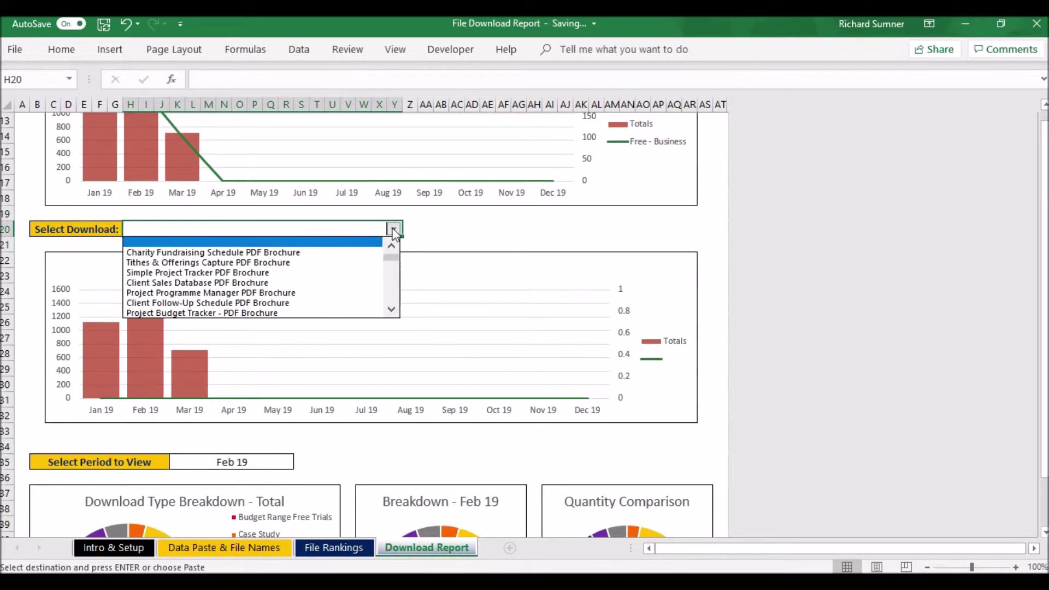
{"action": "left_click", "coordinate": [462, 230]}
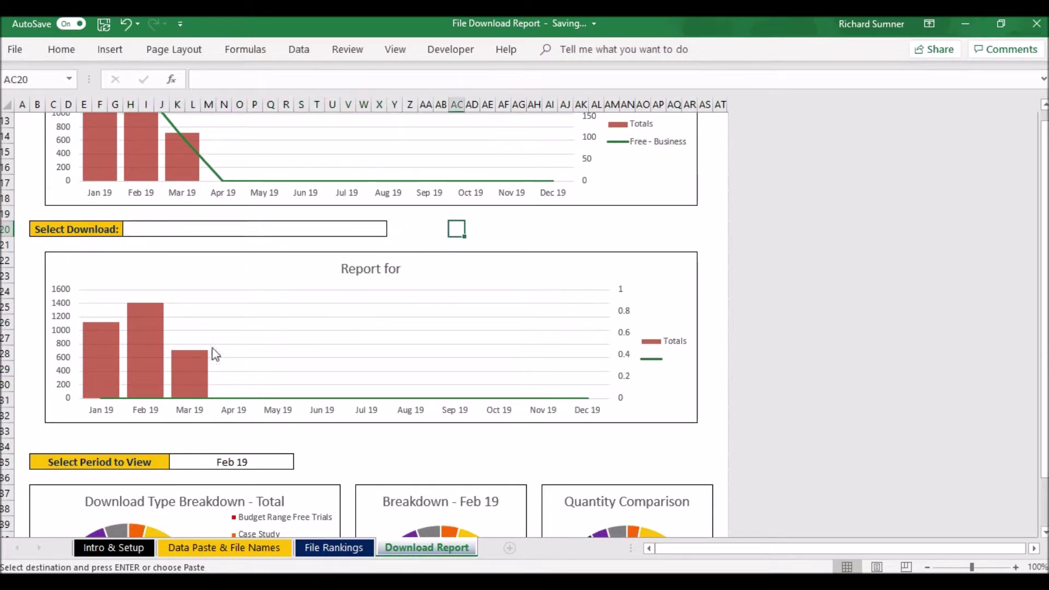
{"action": "left_click", "coordinate": [364, 227]}
{"action": "left_click", "coordinate": [393, 231]}
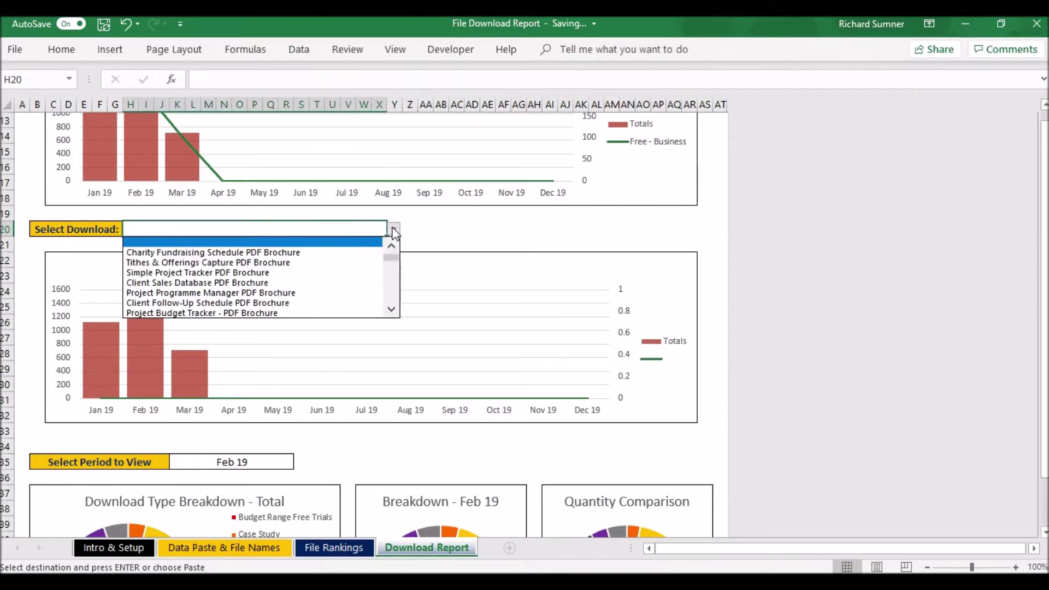
{"action": "left_click", "coordinate": [349, 276]}
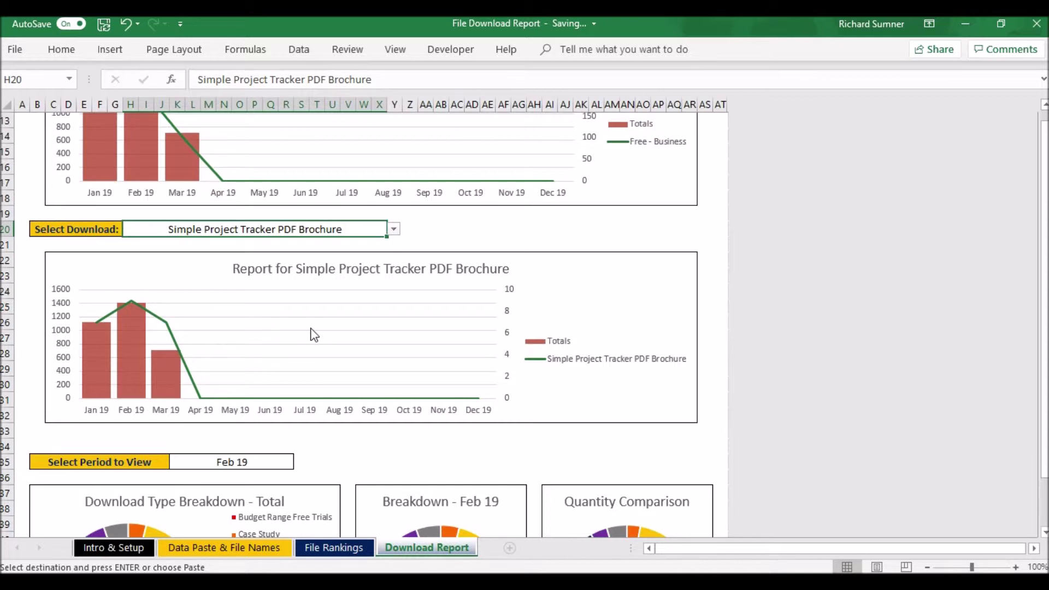
Clear the Select Period to View cell on the report and set it to Mar 19.
{"action": "scroll", "coordinate": [315, 335], "scroll_direction": "down", "scroll_amount": 6}
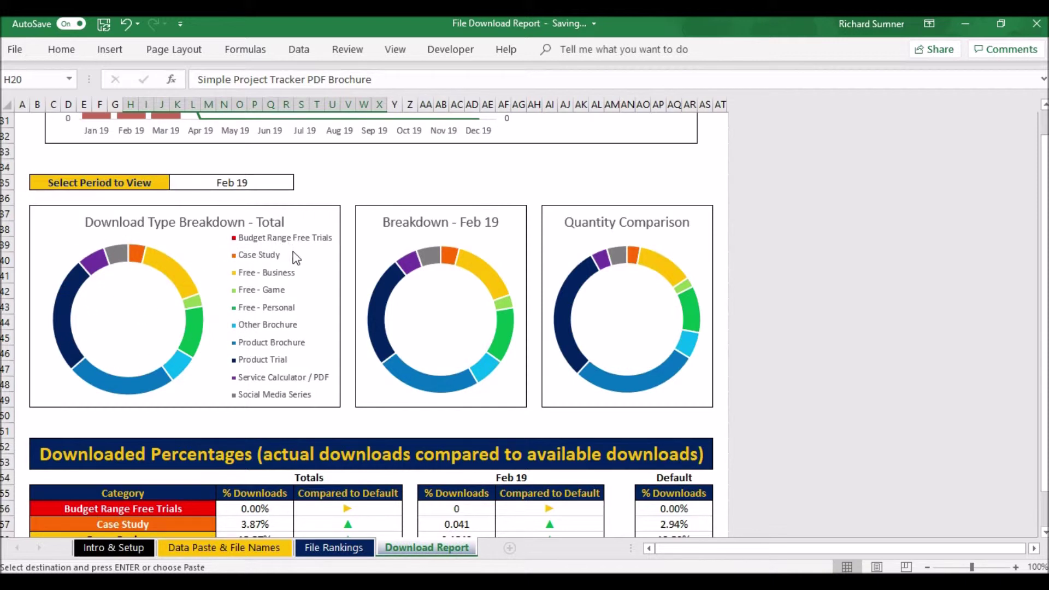
{"action": "left_click", "coordinate": [273, 188]}
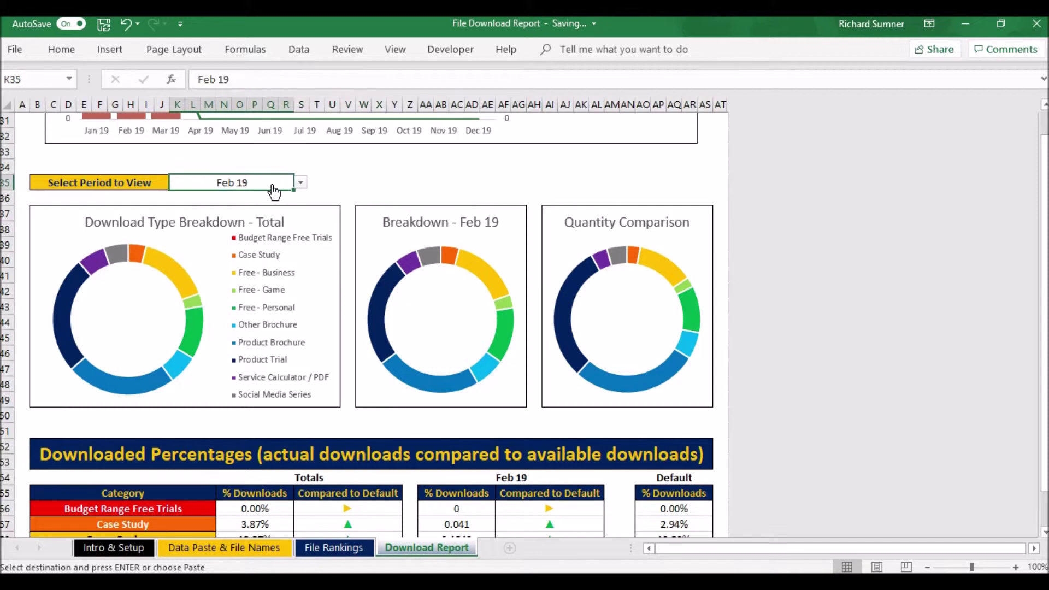
{"action": "key", "text": "Delete"}
{"action": "key", "text": "Return"}
{"action": "left_click", "coordinate": [278, 184]}
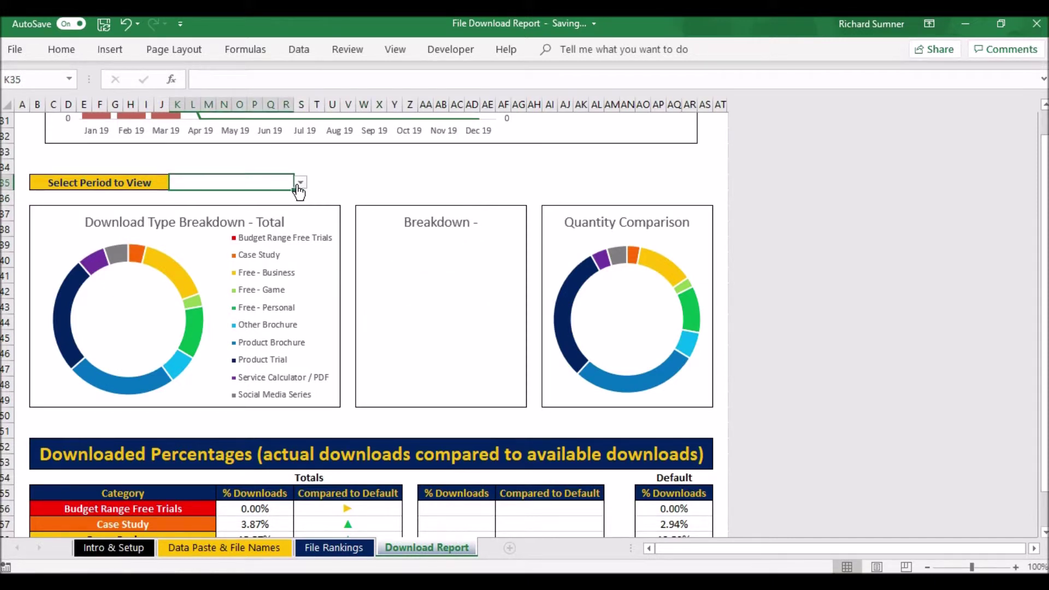
{"action": "left_click", "coordinate": [300, 183]}
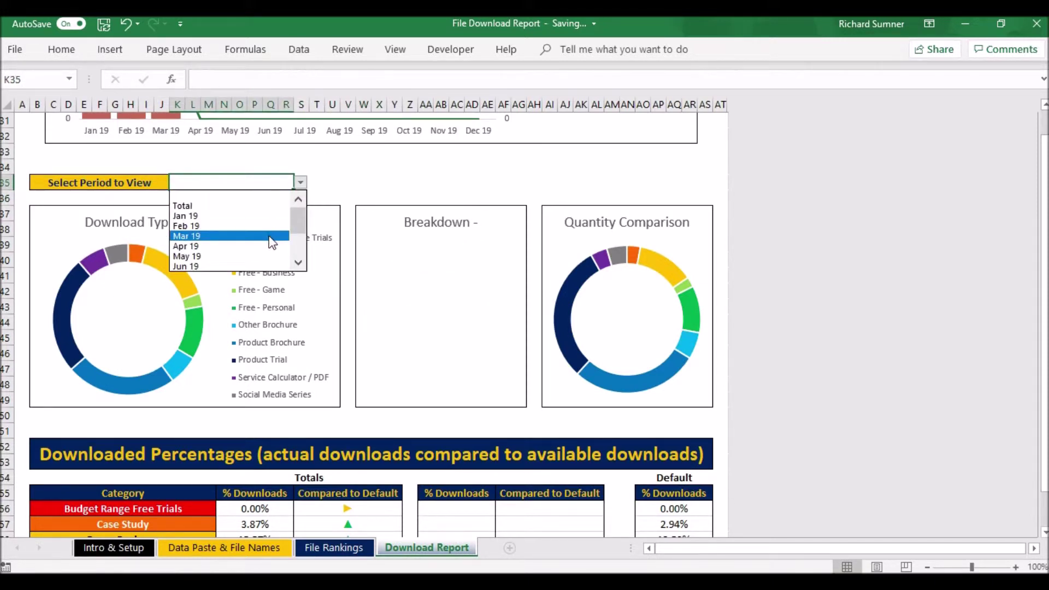
{"action": "left_click", "coordinate": [272, 236]}
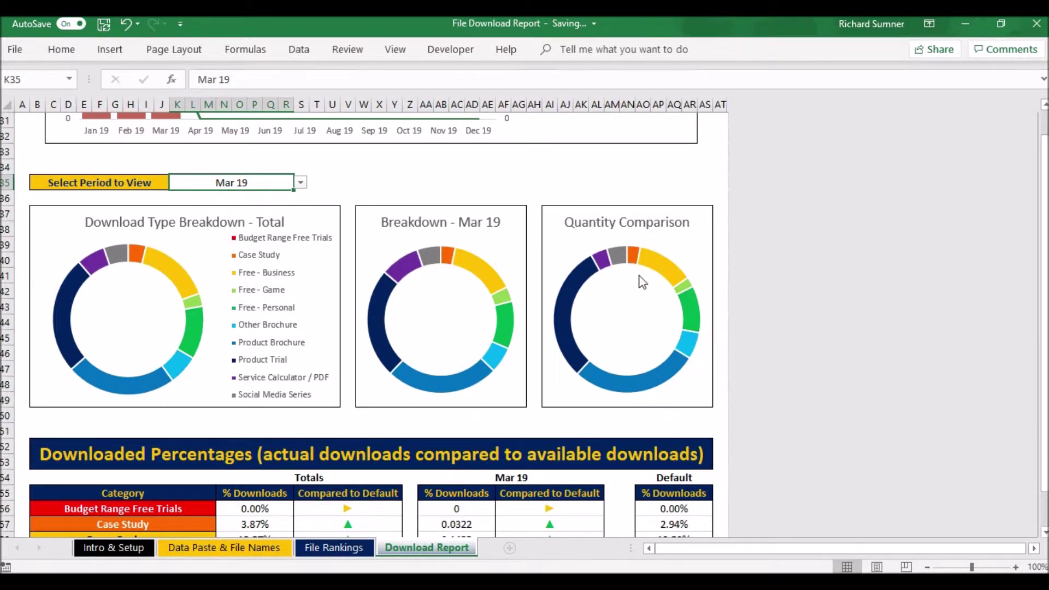
Examine the report's doughnut charts, Downloaded Percentages table and bar charts, and return to the Data Paste & File Names sheet.
{"action": "mouse_move", "coordinate": [655, 263]}
{"action": "scroll", "coordinate": [678, 154], "scroll_direction": "down", "scroll_amount": 1}
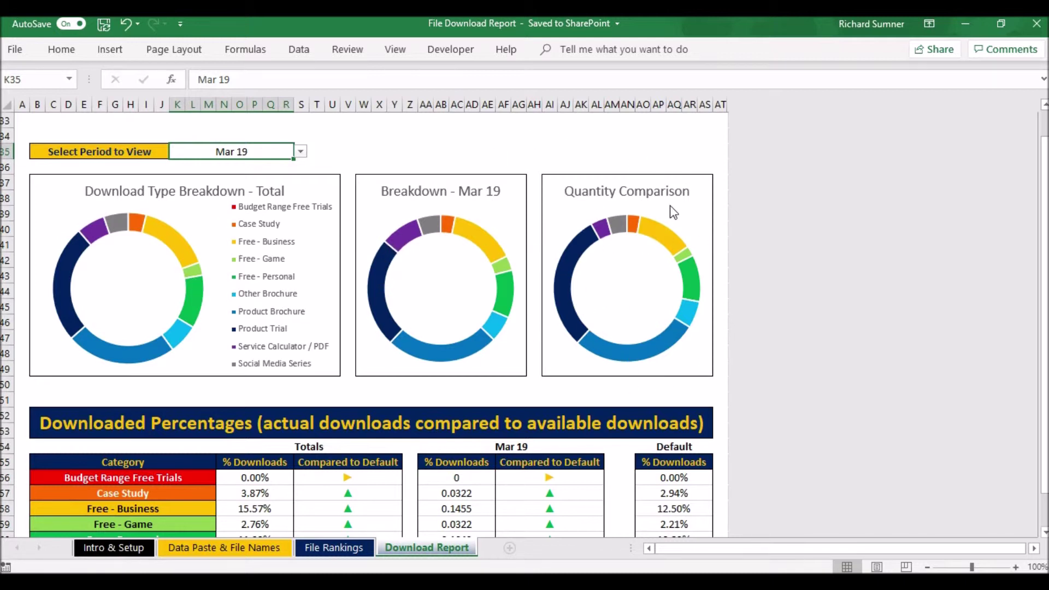
{"action": "scroll", "coordinate": [703, 150], "scroll_direction": "down", "scroll_amount": 4}
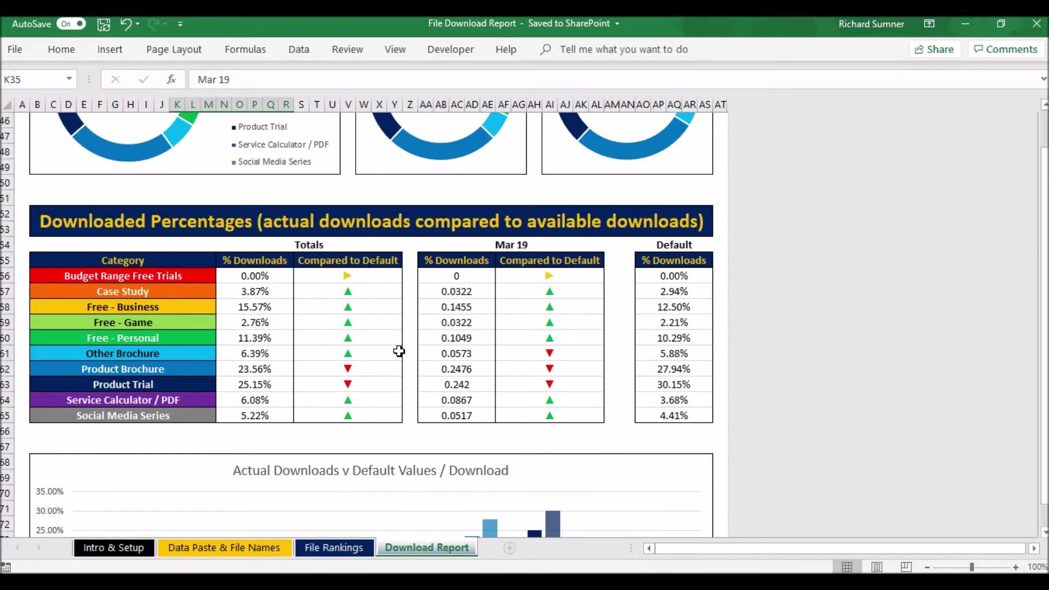
{"action": "scroll", "coordinate": [399, 351], "scroll_direction": "down", "scroll_amount": 5}
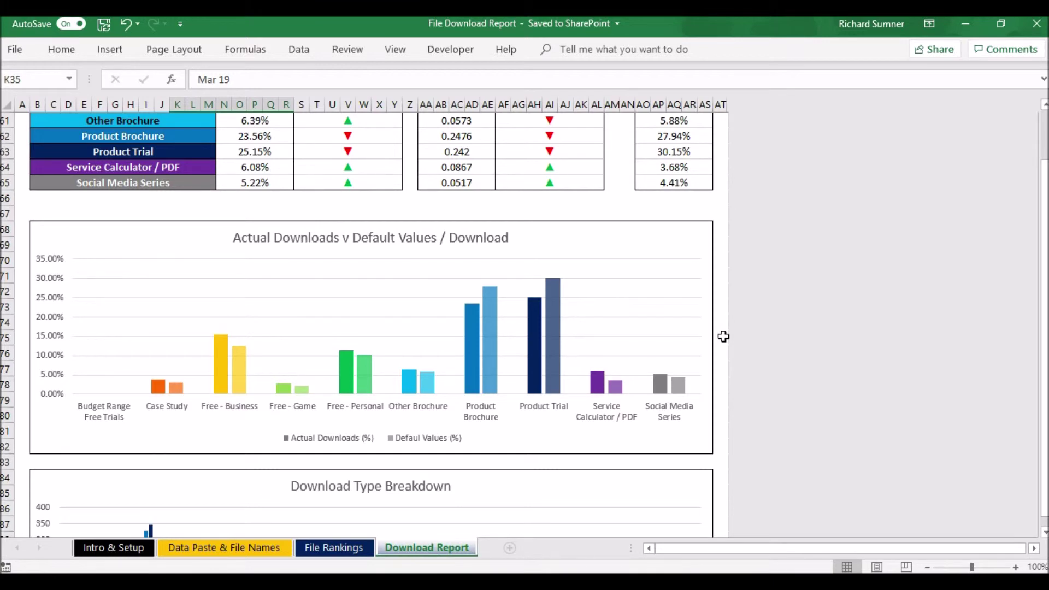
{"action": "scroll", "coordinate": [724, 337], "scroll_direction": "down", "scroll_amount": 6}
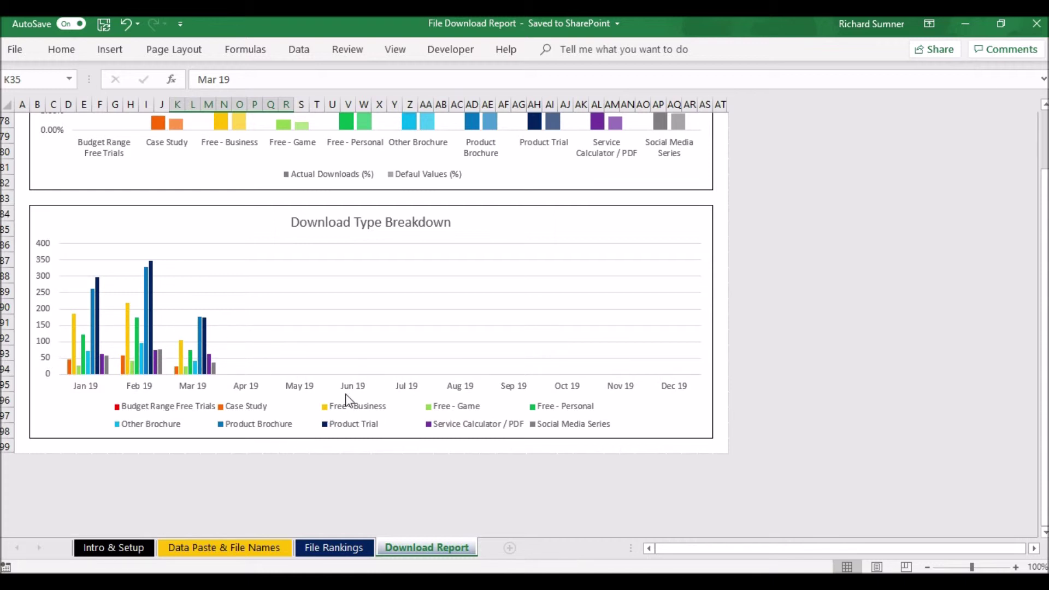
{"action": "scroll", "coordinate": [345, 400], "scroll_direction": "up", "scroll_amount": 20}
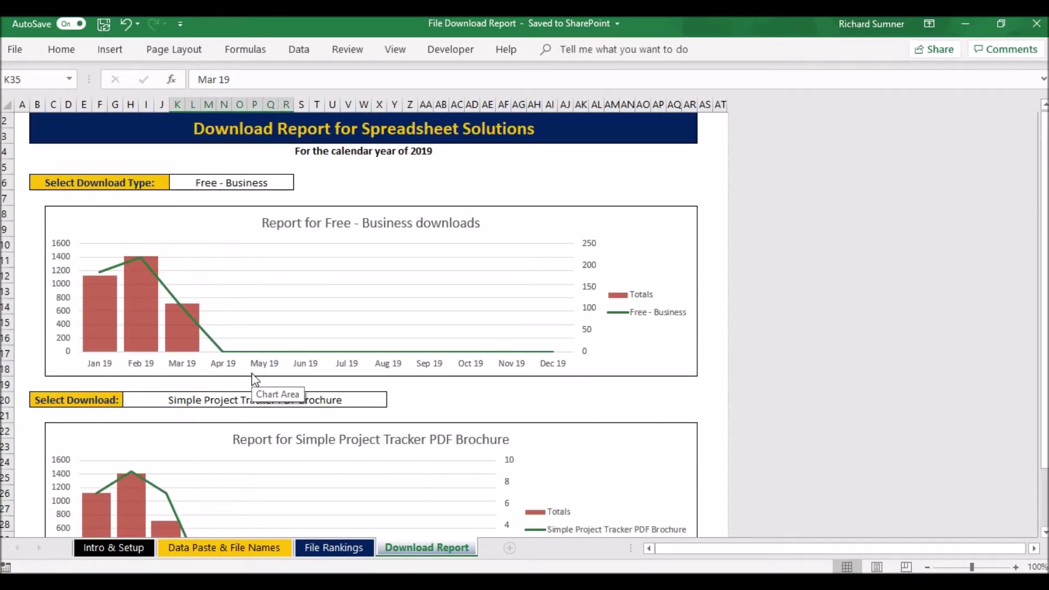
{"action": "scroll", "coordinate": [254, 379], "scroll_direction": "up", "scroll_amount": 1}
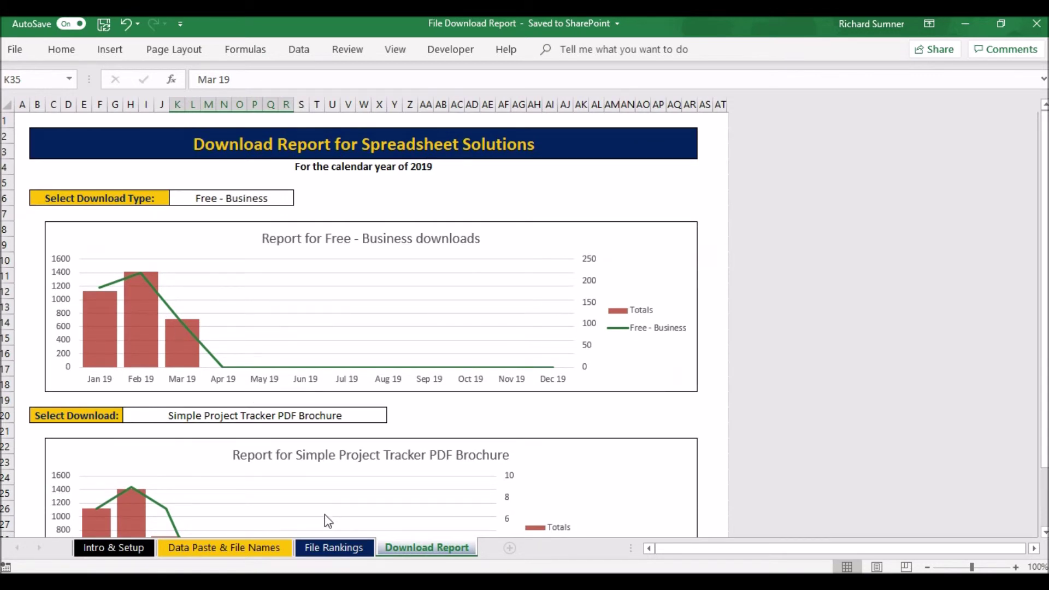
{"action": "left_click", "coordinate": [334, 546]}
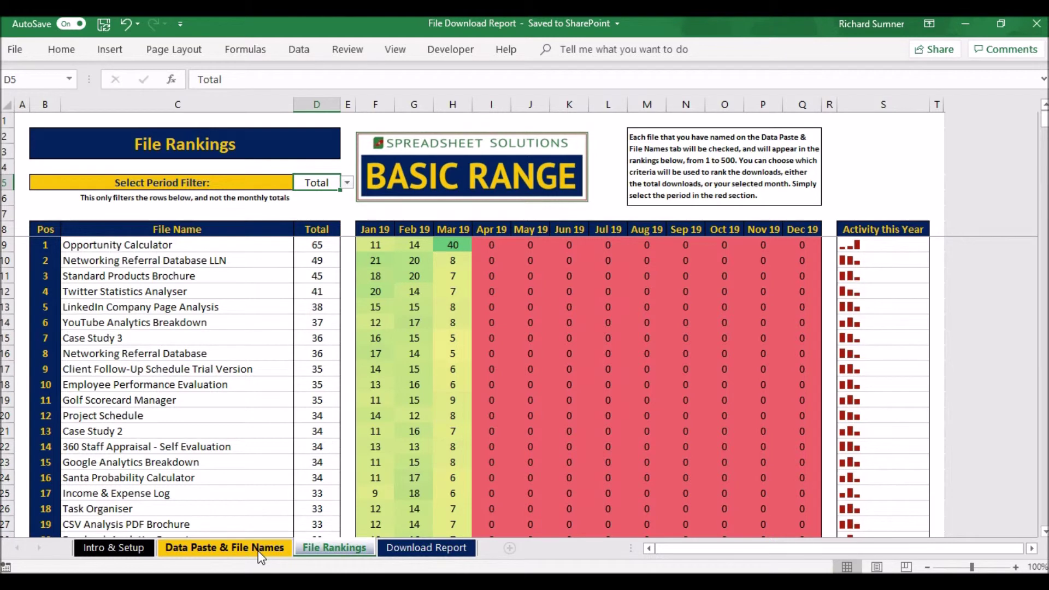
{"action": "left_click", "coordinate": [230, 547]}
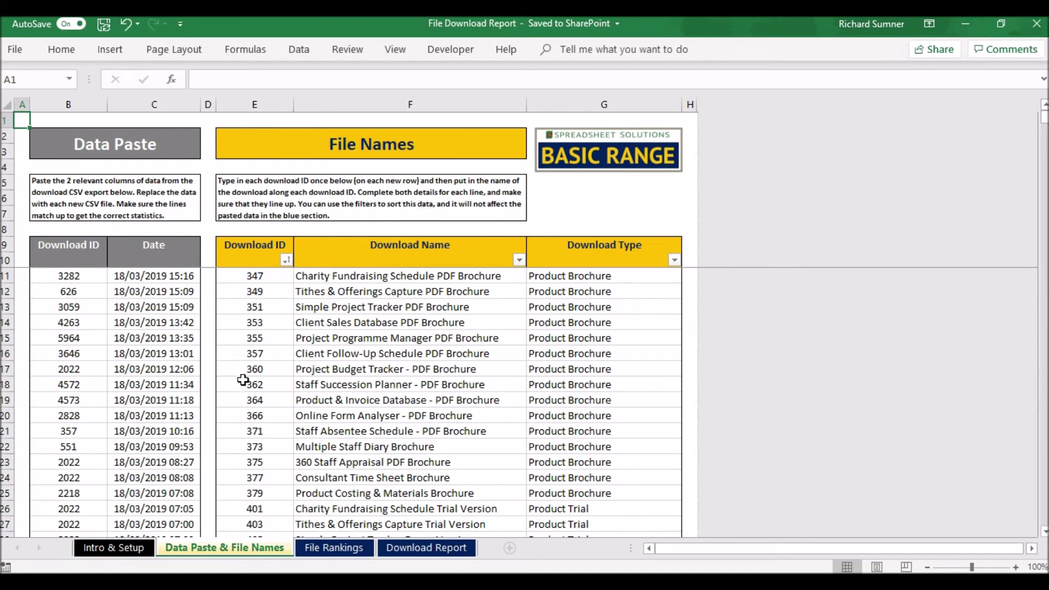
{"action": "left_click", "coordinate": [273, 321]}
{"action": "left_click_drag", "start_coordinate": [272, 321], "coordinate": [571, 321]}
{"action": "right_click", "coordinate": [574, 323]}
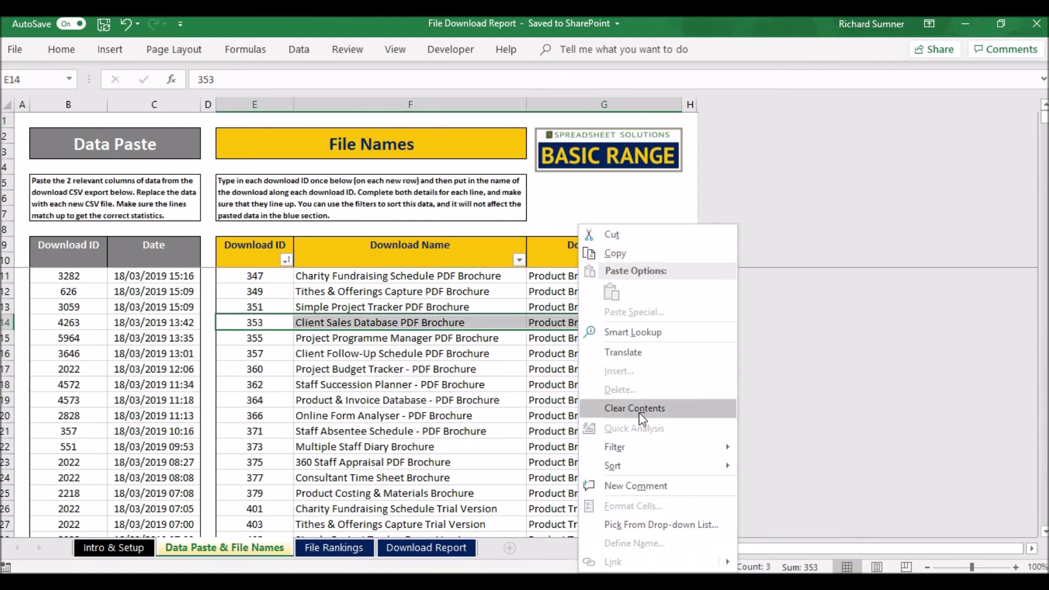
{"action": "key", "text": "Escape"}
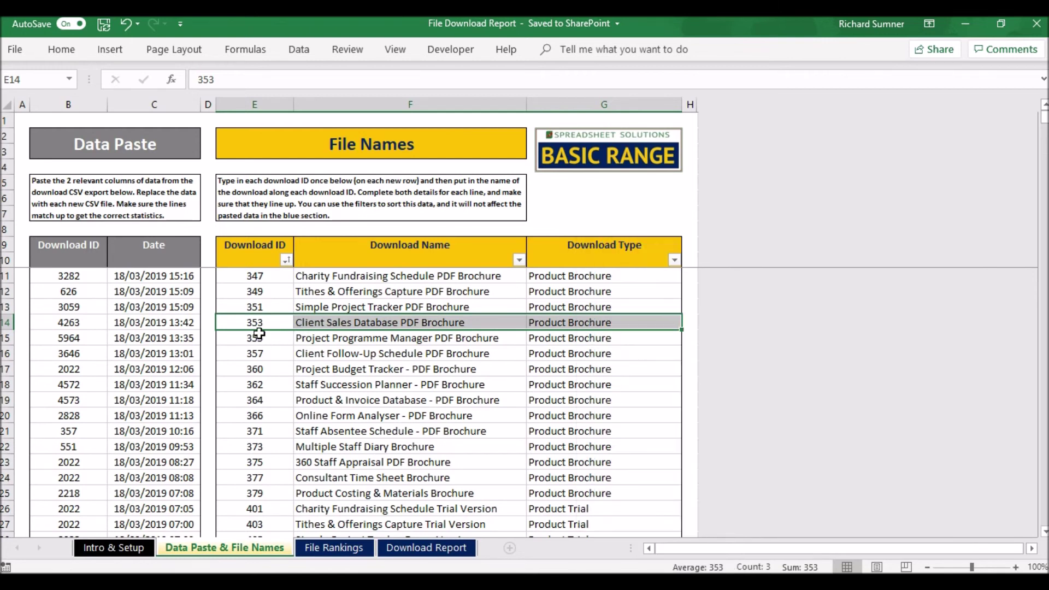
{"action": "left_click", "coordinate": [261, 274]}
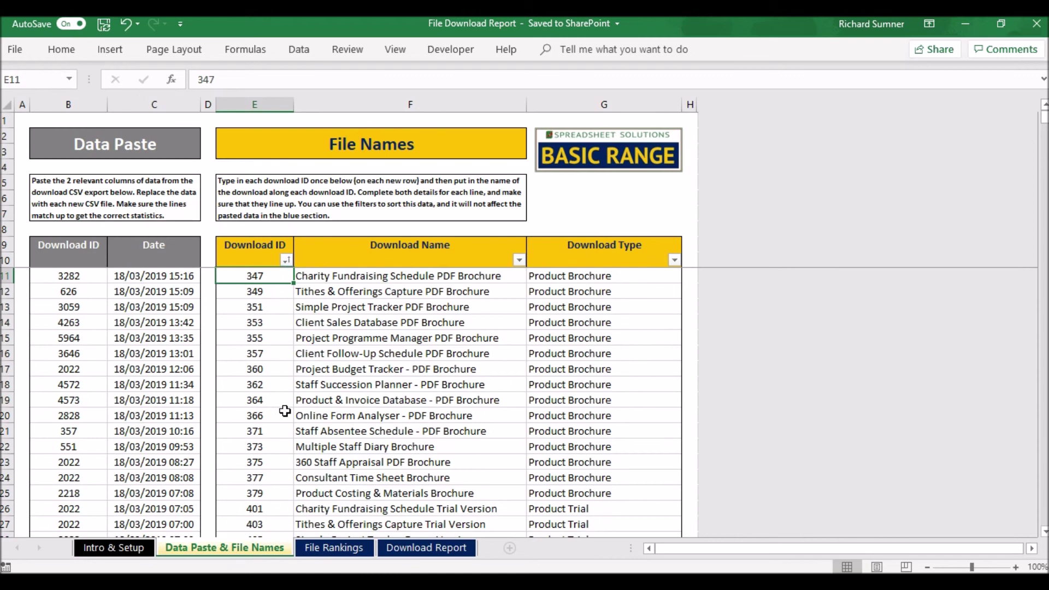
Open the Intro & Setup sheet to check its usage notes and setup sections.
{"action": "left_click", "coordinate": [142, 549]}
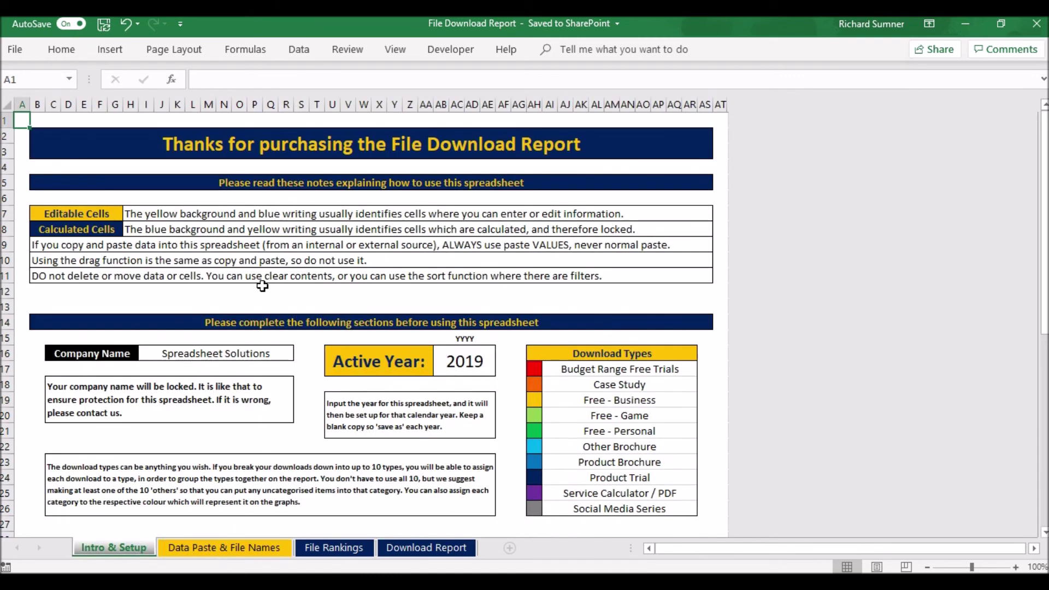